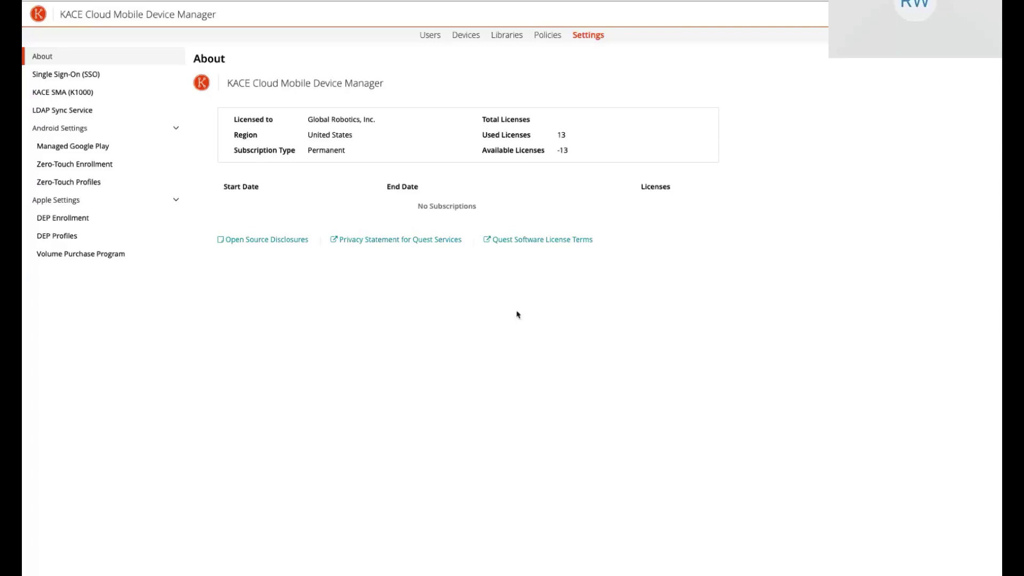
# - Go to Zero-Touch Enrollment under Android Settings, which lists no enrollments yet
pyautogui.click(75, 165)
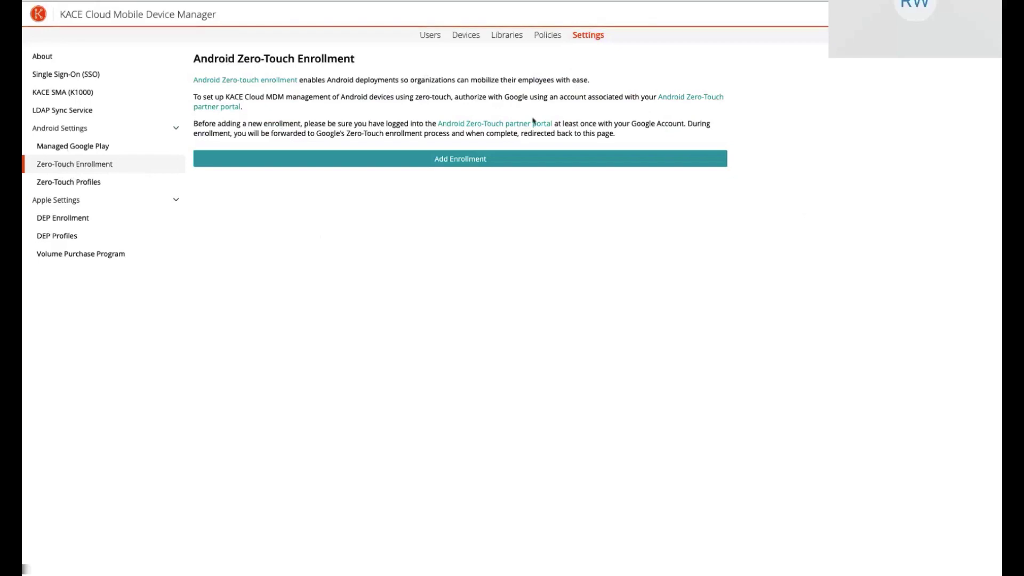
# - Open the 'Zero-touch enrollment for IT admins' help article in a new tab and read through it
pyautogui.rightClick(253, 83)
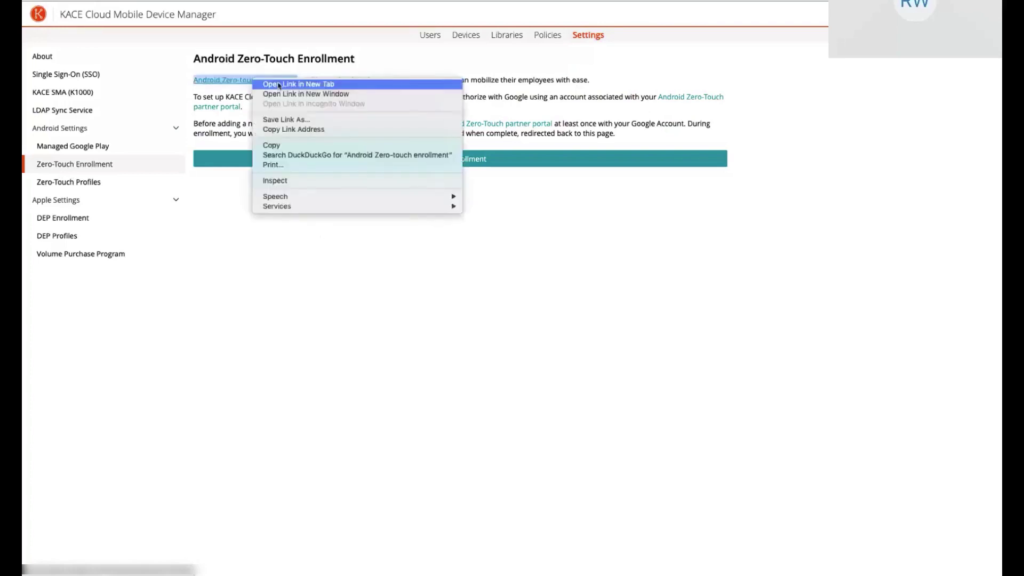
pyautogui.click(279, 84)
pyautogui.hotkey('ctrl', 'Tab')
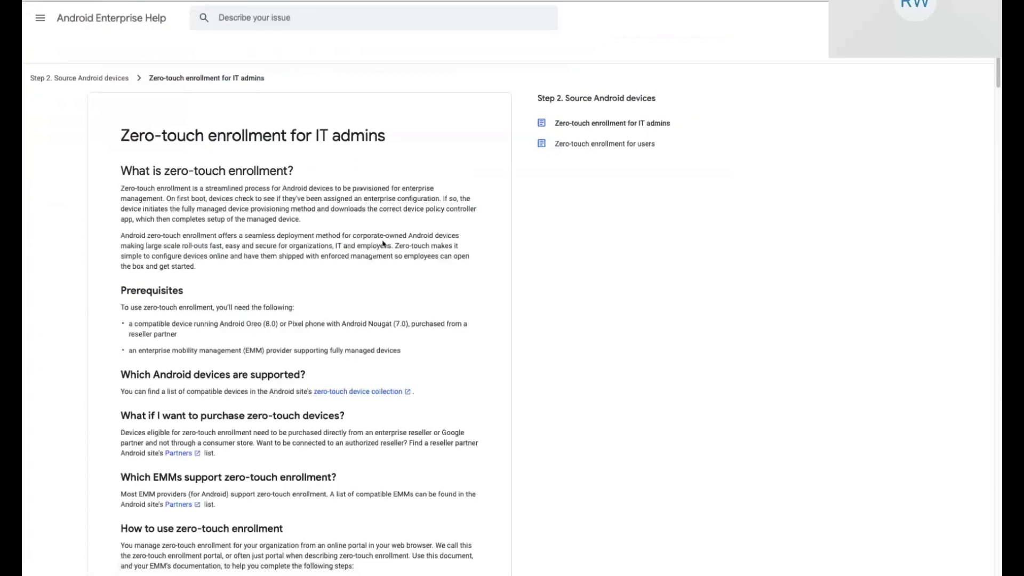
pyautogui.scroll(-2, 383, 251)
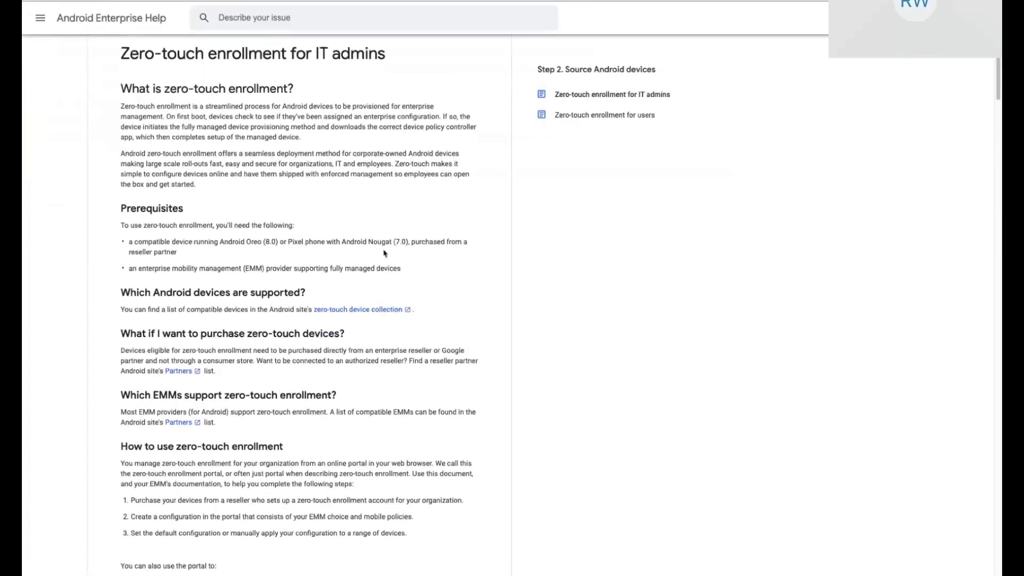
pyautogui.scroll(2, 245, 183)
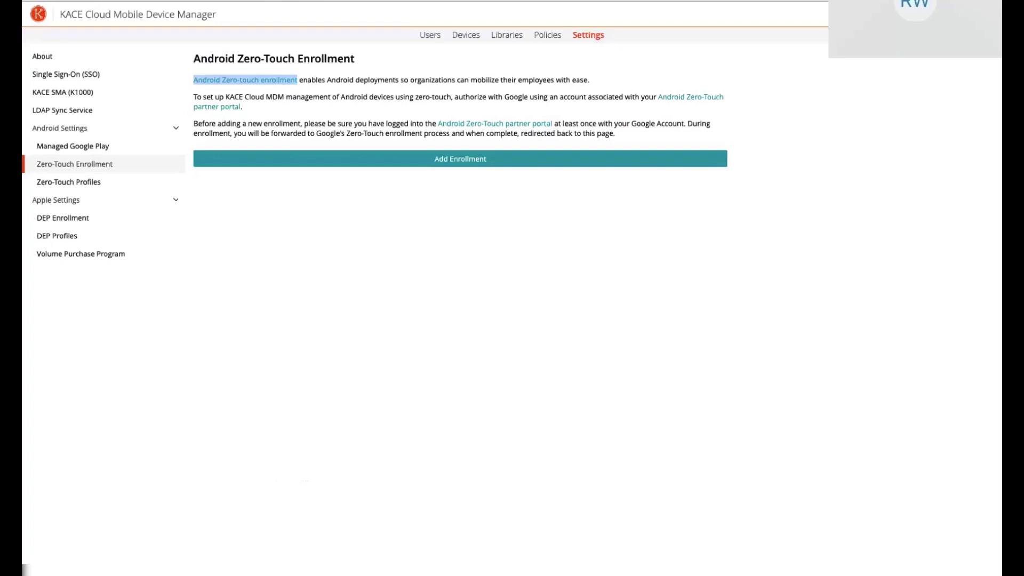
# - Clear the highlighted link text and return to the 'Zero-touch enrollment for IT admins' article
pyautogui.click(294, 96)
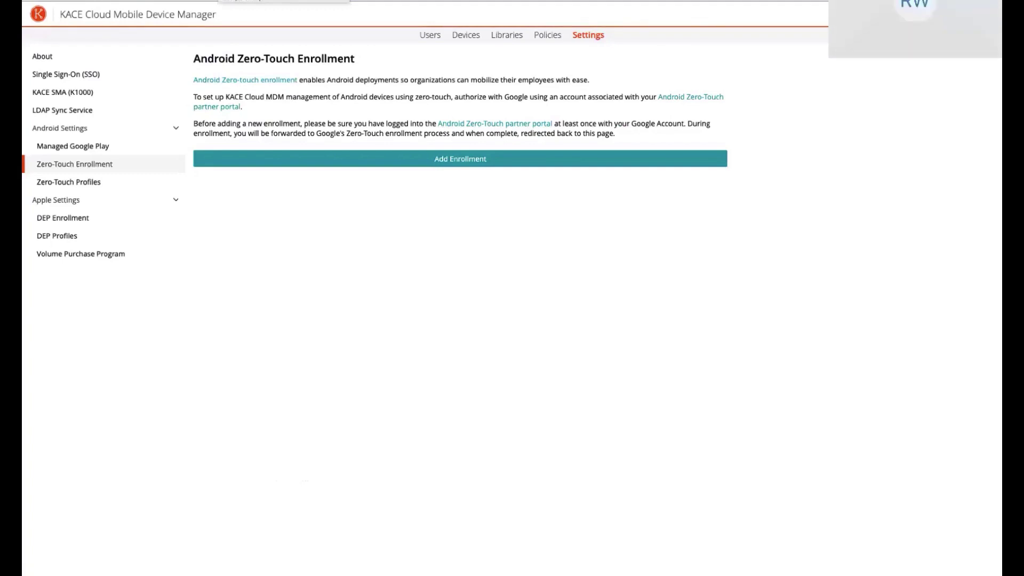
pyautogui.click(256, 1)
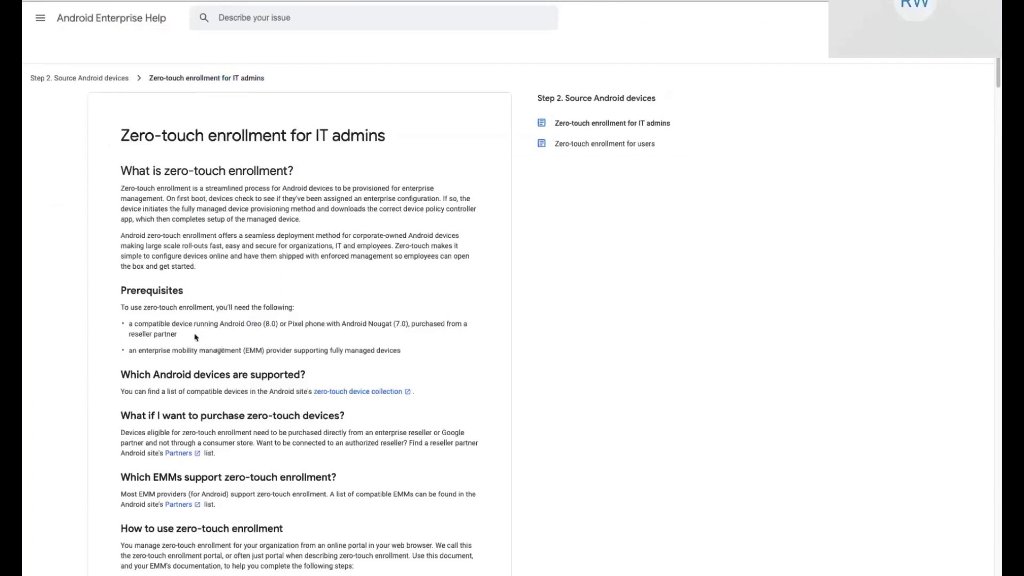
pyautogui.scroll(-1, 196, 337)
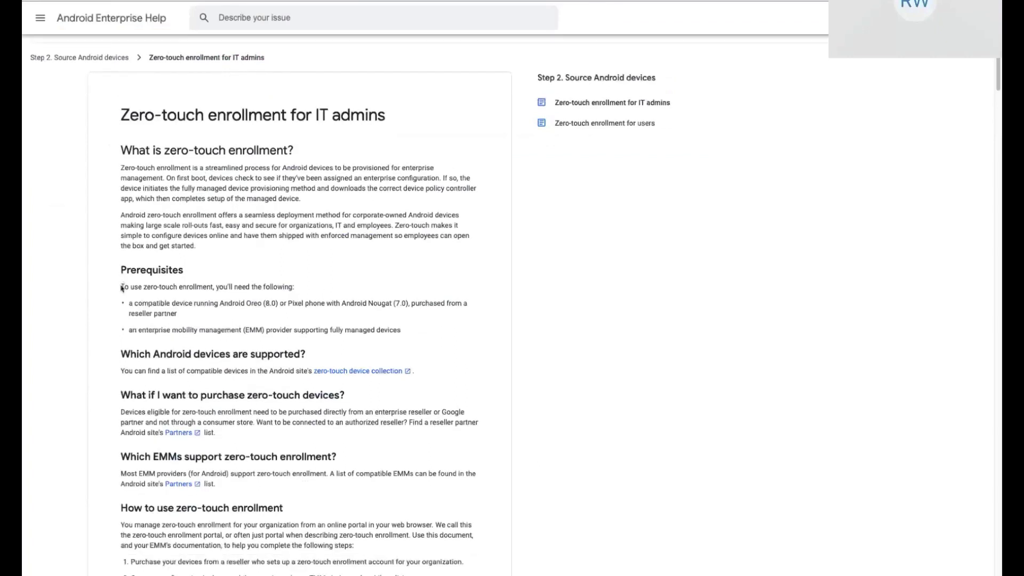
pyautogui.moveTo(121, 282); pyautogui.dragTo(217, 313)
pyautogui.click(217, 313)
pyautogui.moveTo(221, 303); pyautogui.dragTo(286, 311)
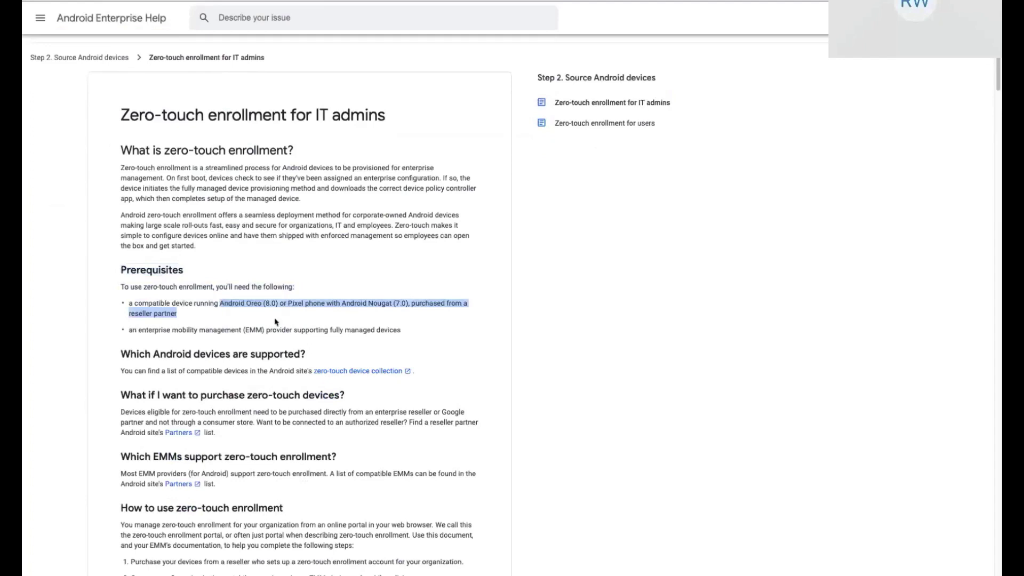
pyautogui.click(282, 311)
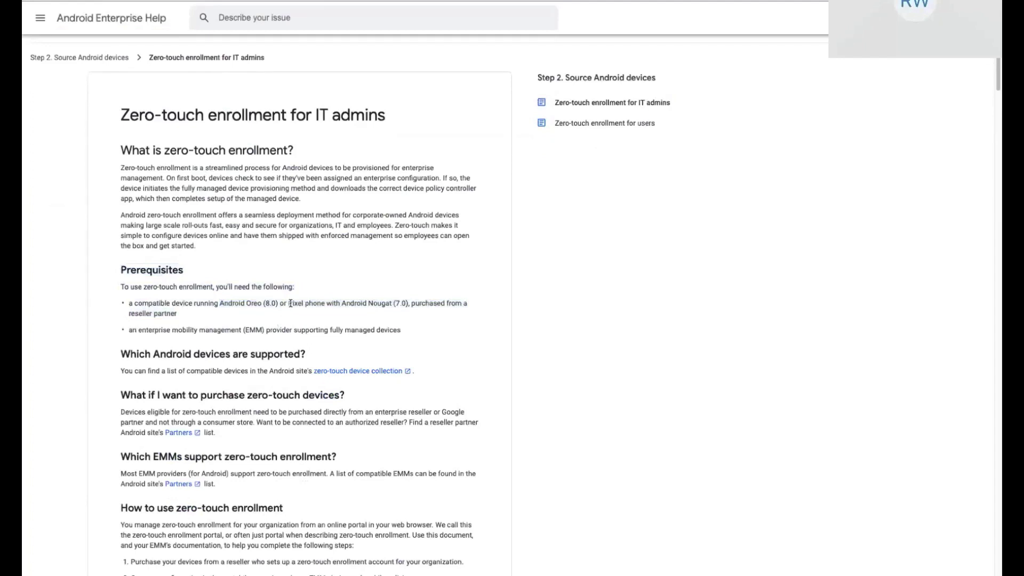
pyautogui.moveTo(289, 303); pyautogui.dragTo(330, 303)
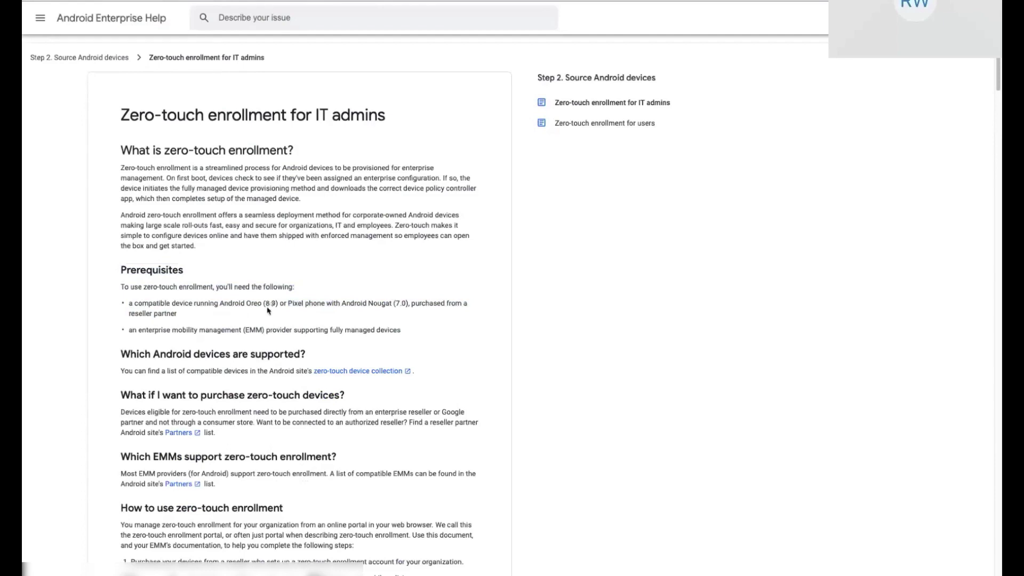
# - Open the zero-touch device collection in a new tab and tick the Zero-touch device feature filter
pyautogui.rightClick(371, 373)
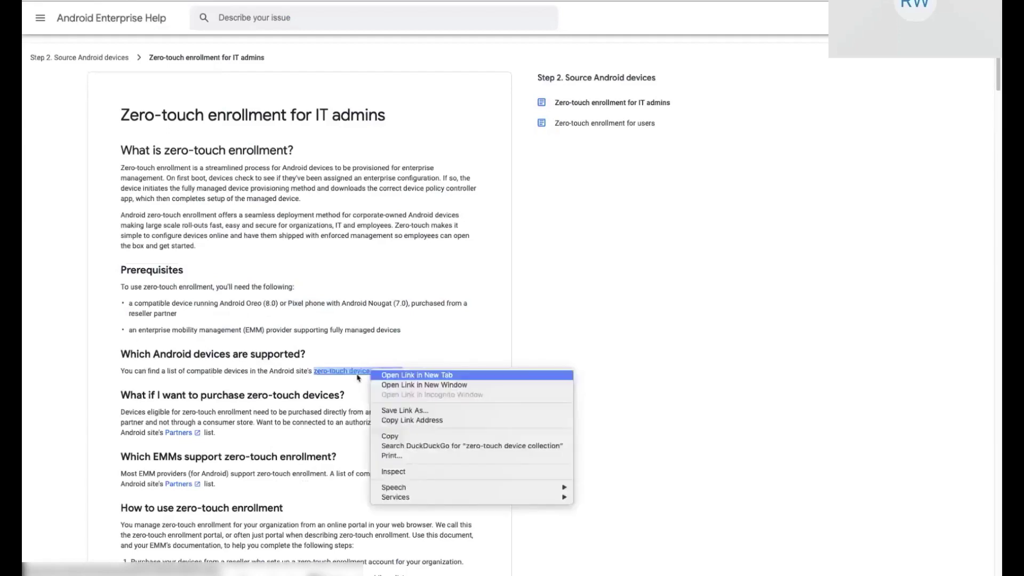
pyautogui.press('Return')
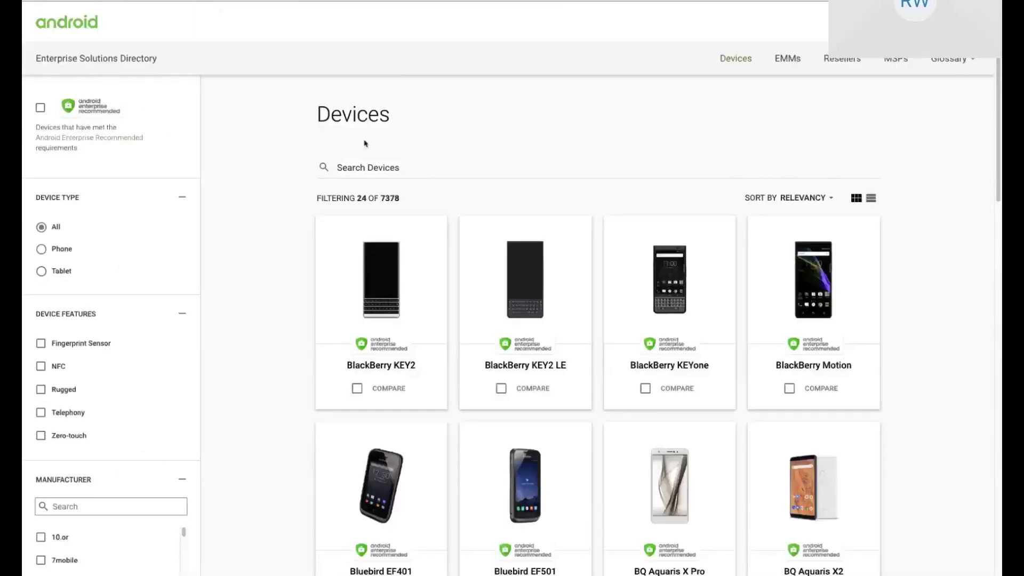
pyautogui.click(40, 436)
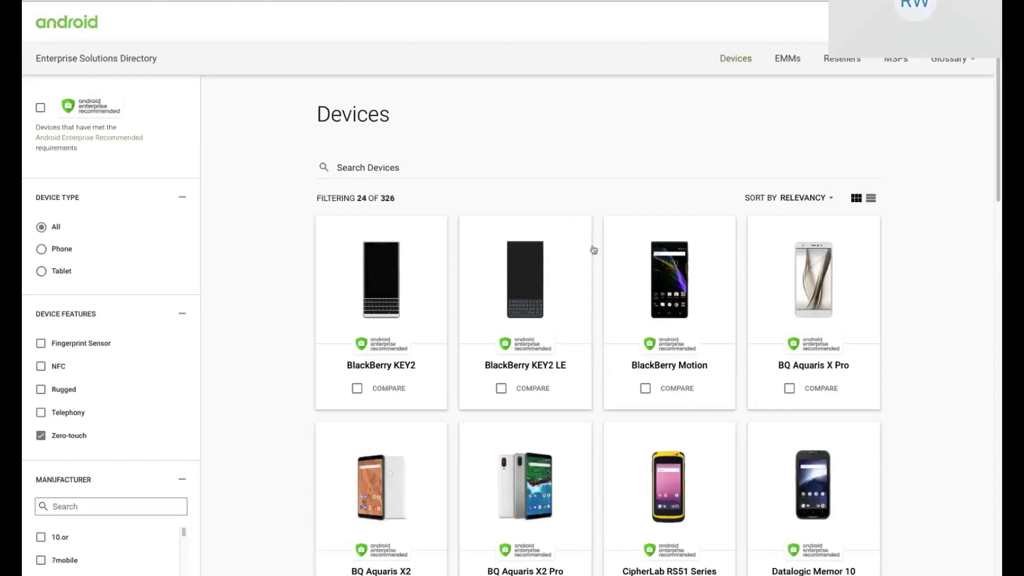
# - Browse the 103 zero-touch resellers on the Resellers page, scrolling through cards and the Country filter
pyautogui.click(852, 64)
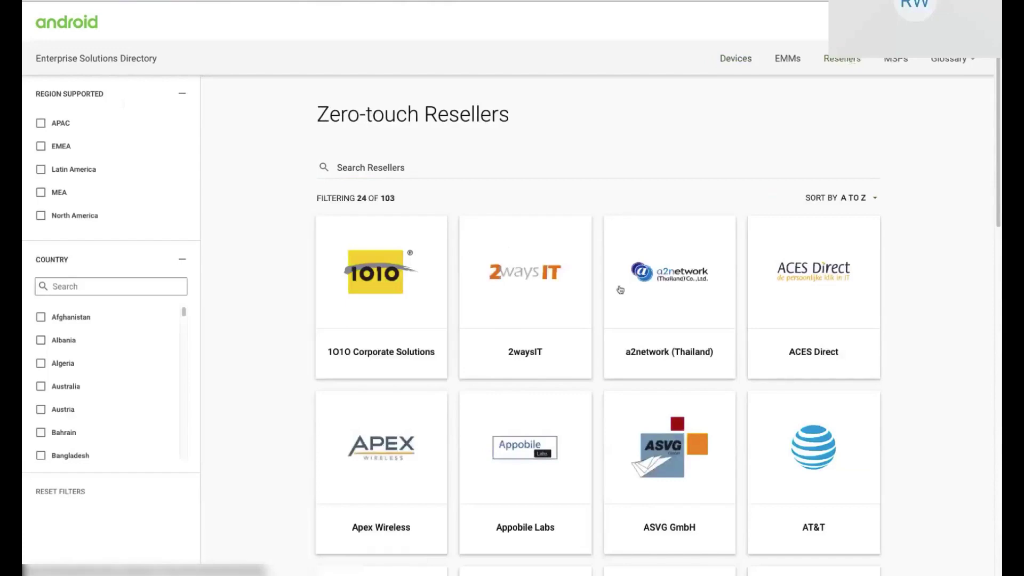
pyautogui.scroll(-5, 620, 289)
pyautogui.scroll(-5, 615, 315)
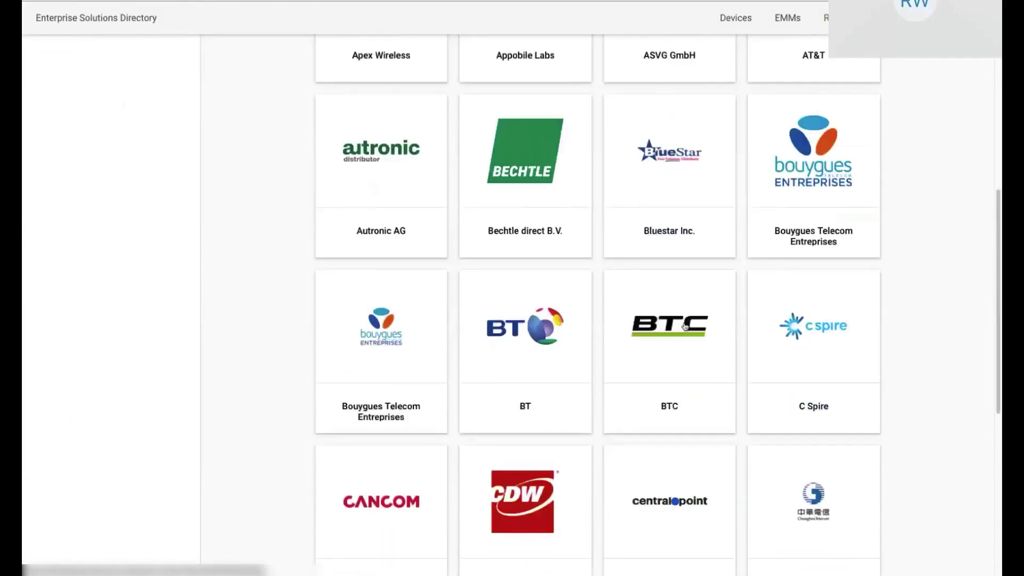
pyautogui.scroll(-7, 685, 326)
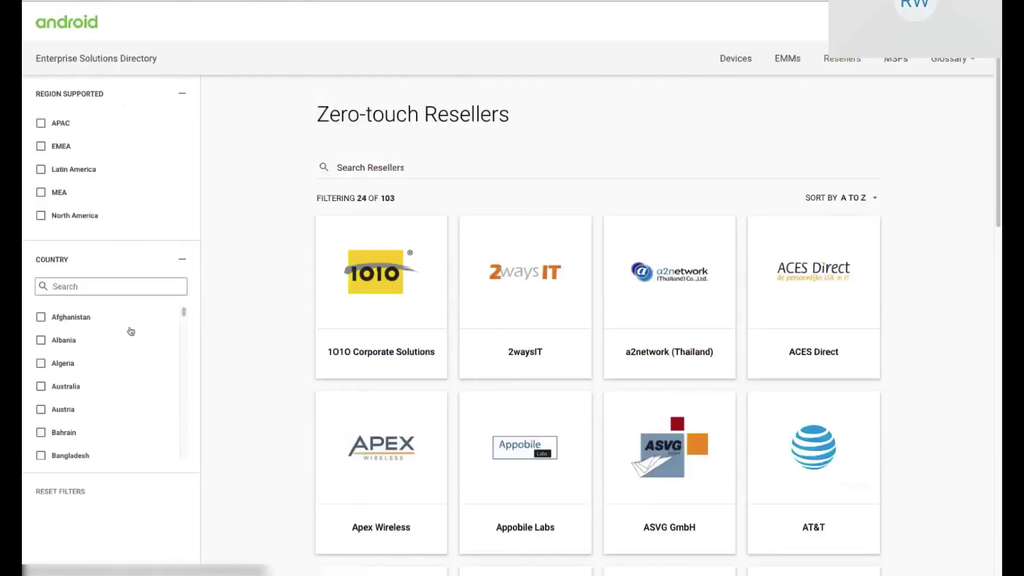
pyautogui.scroll(-10, 80, 339)
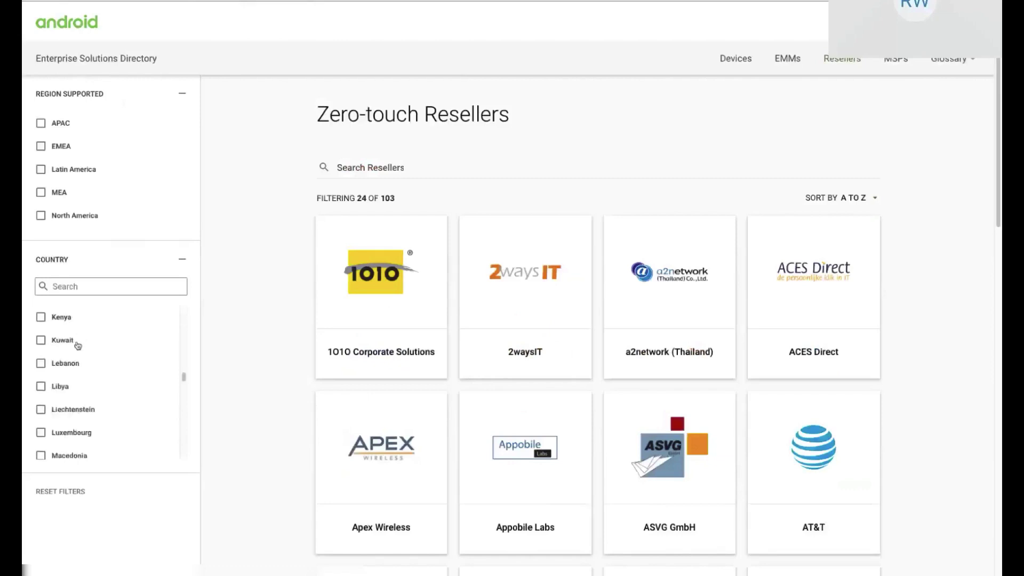
pyautogui.scroll(-10, 77, 346)
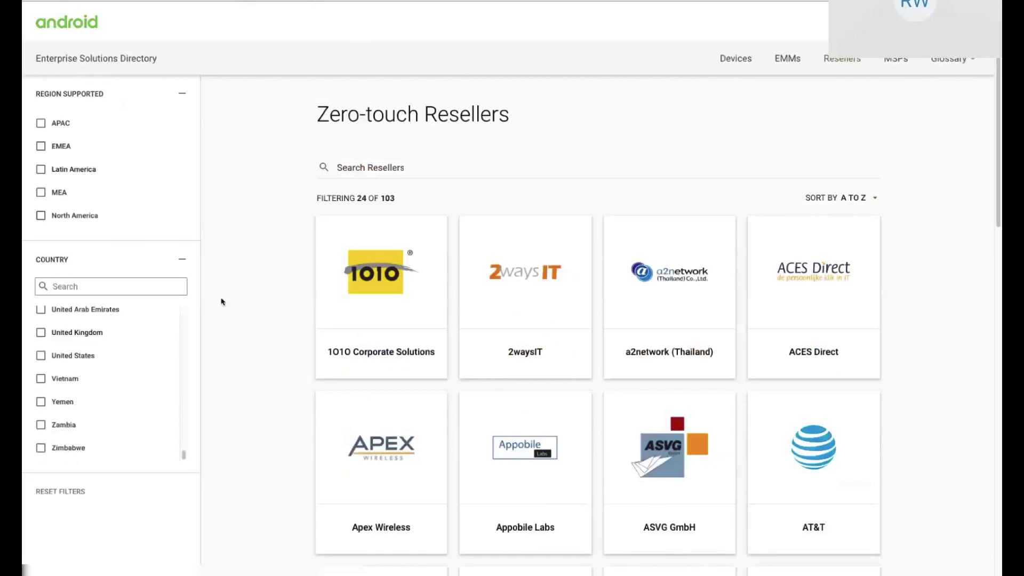
pyautogui.scroll(-1, 234, 315)
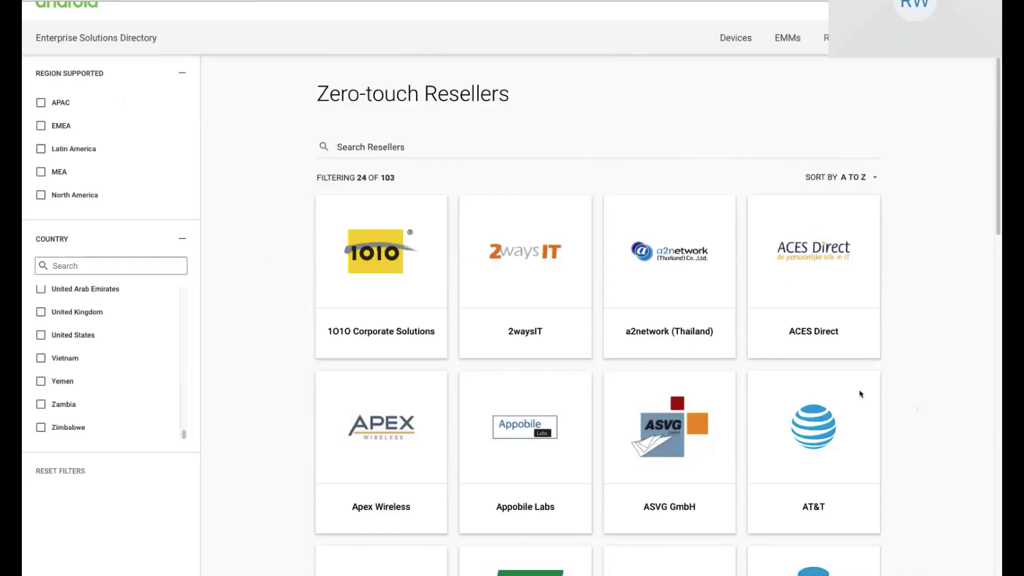
# - Return to the KACE Zero-Touch Enrollment page and follow the Android Zero-Touch partner portal link
pyautogui.hotkey('ctrl', 'shift', 'Tab')
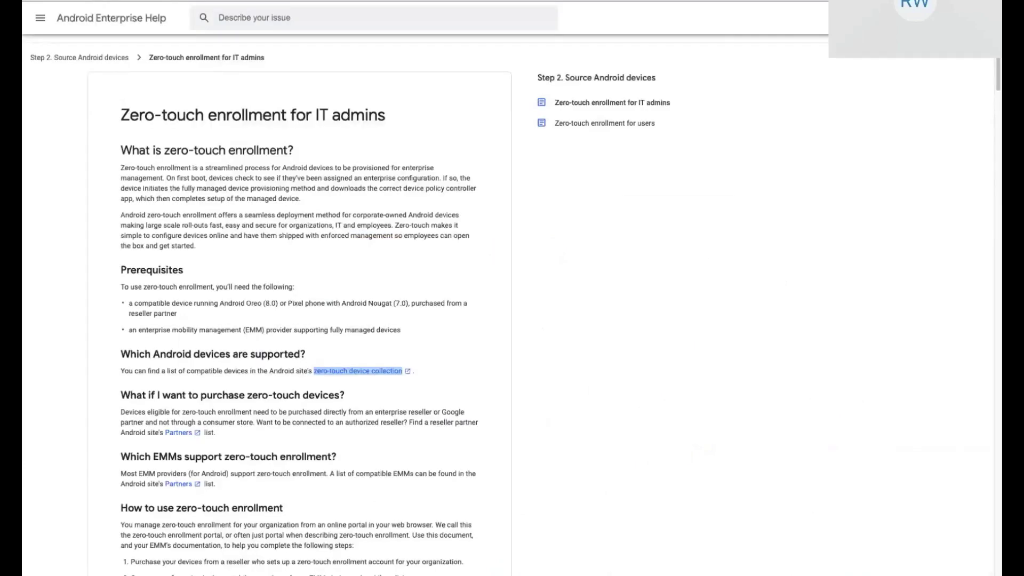
pyautogui.hotkey('ctrl', 'shift', 'Tab')
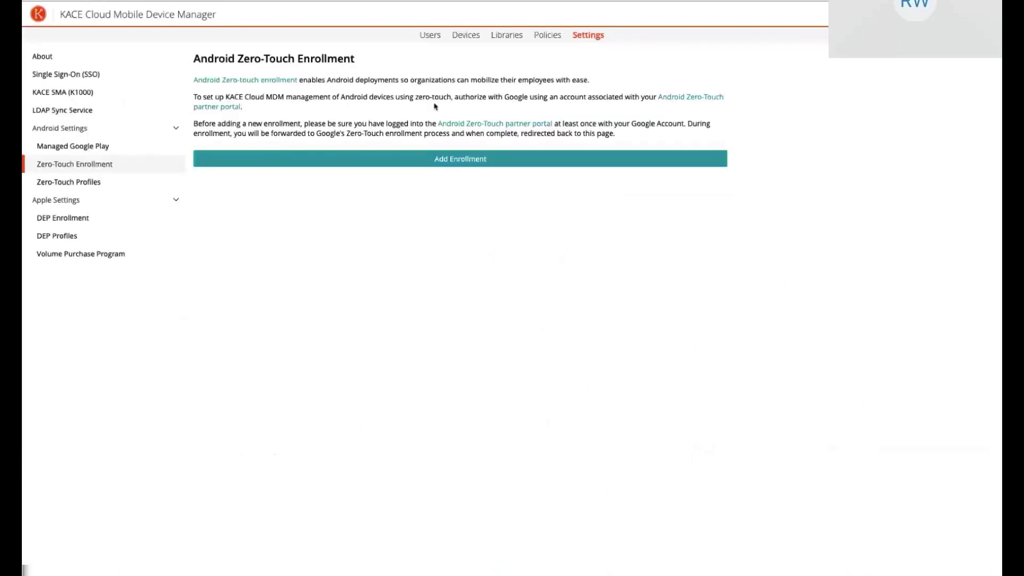
pyautogui.rightClick(702, 102)
pyautogui.press('Escape')
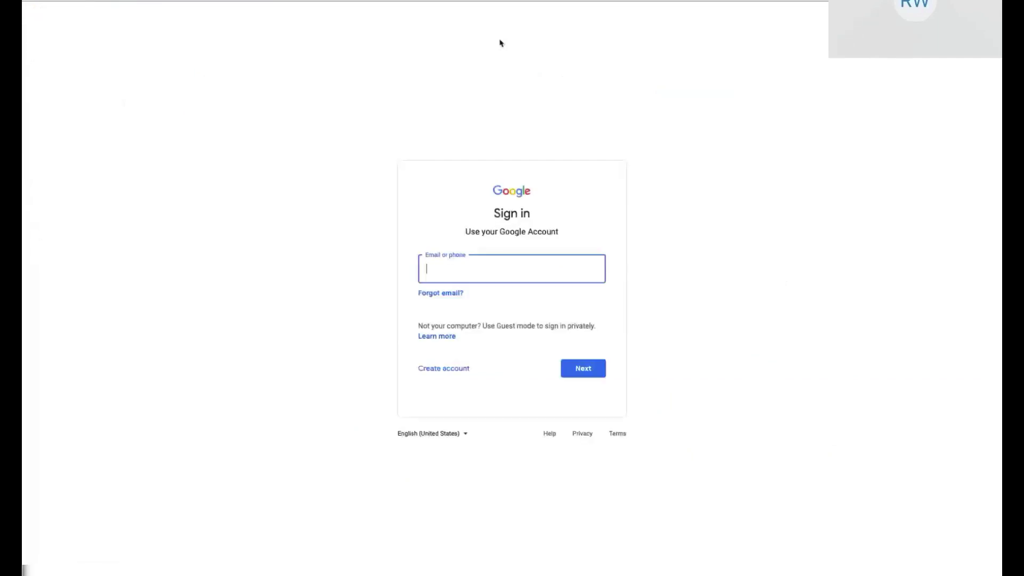
# - Sign in with the Google account e-mail and password to reach the Configurations page
pyautogui.write('rodney.')
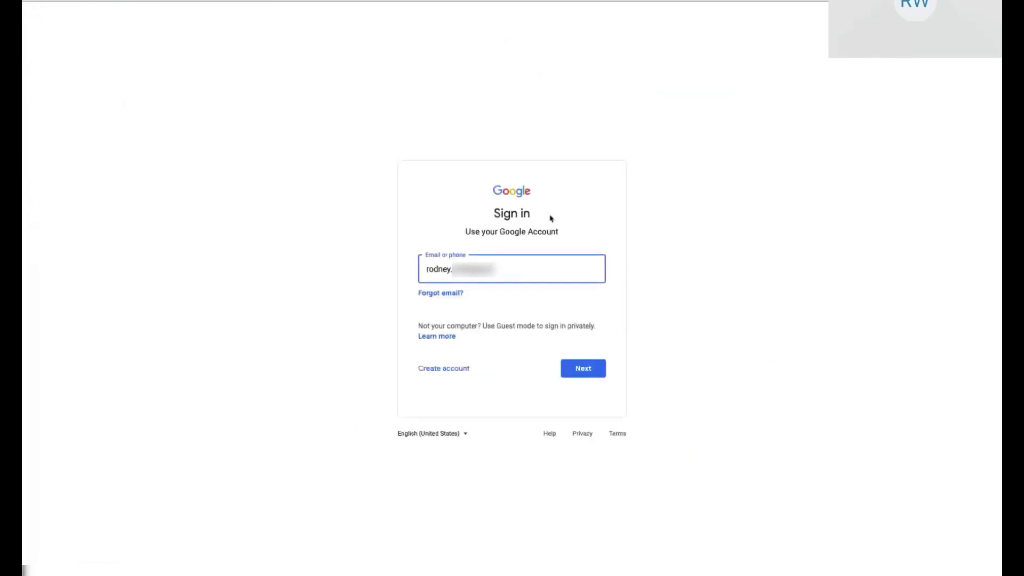
pyautogui.press('Return')
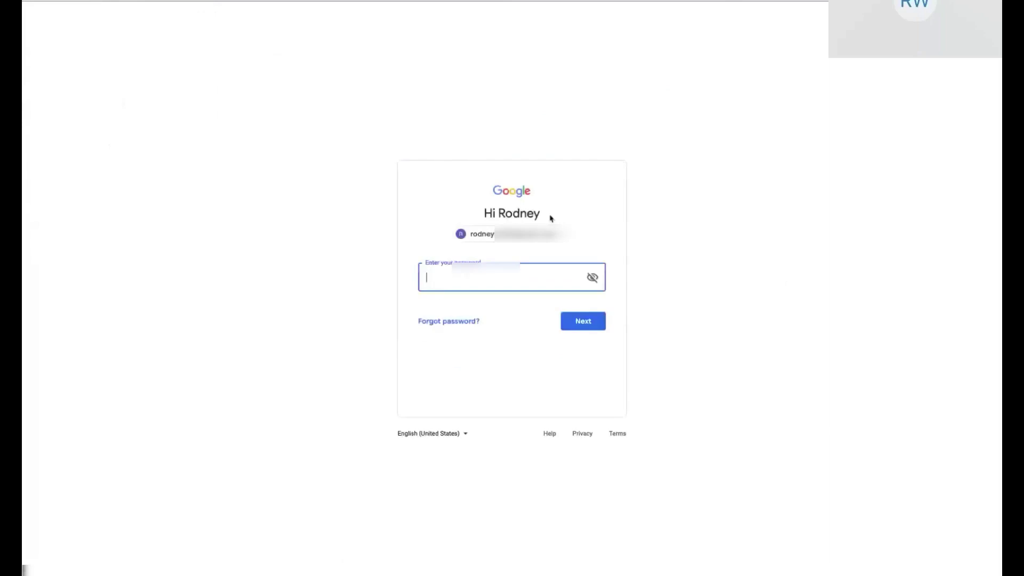
pyautogui.hotkey('ctrl', 'v')
pyautogui.press('Return')
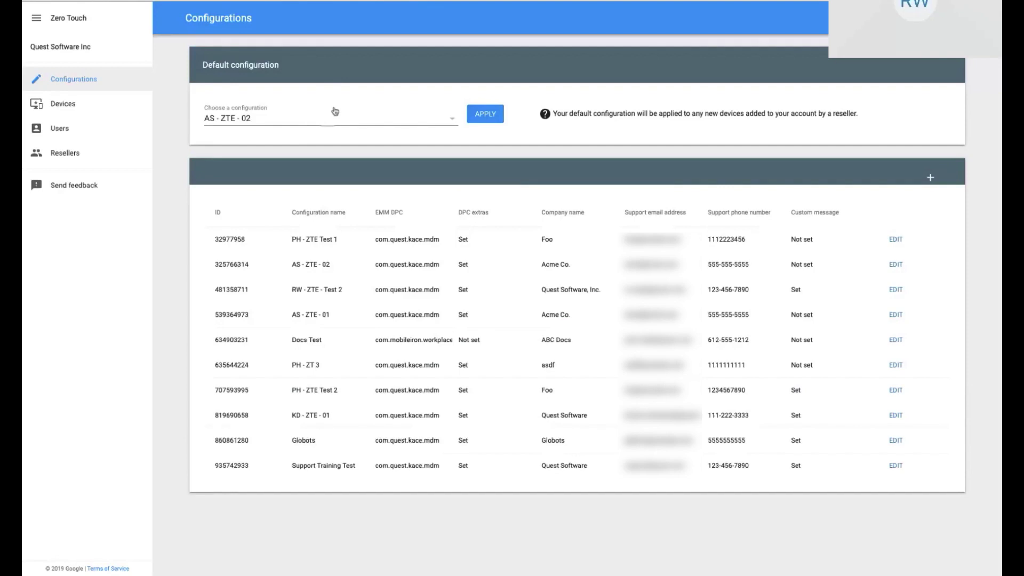
# - Highlight the organization name Quest Software Inc and go to the account's Resellers page
pyautogui.moveTo(98, 51); pyautogui.dragTo(32, 53)
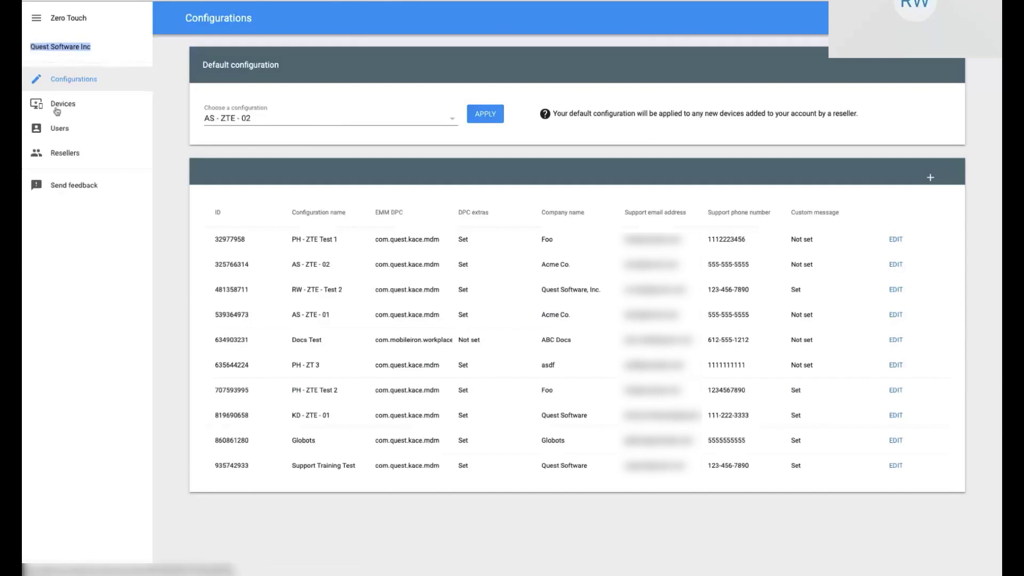
pyautogui.click(58, 156)
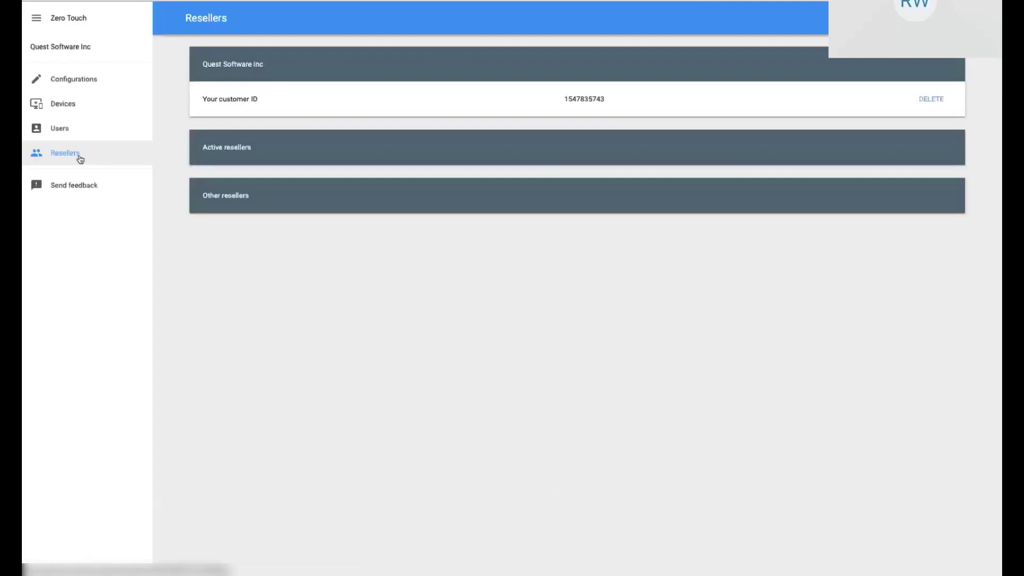
pyautogui.scroll(-10, 324, 366)
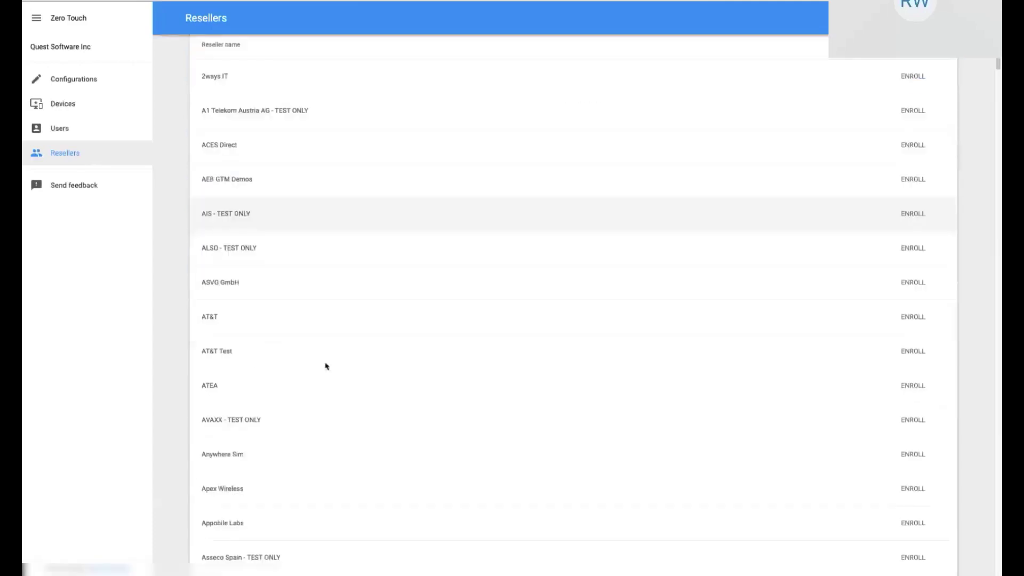
pyautogui.scroll(-20, 358, 344)
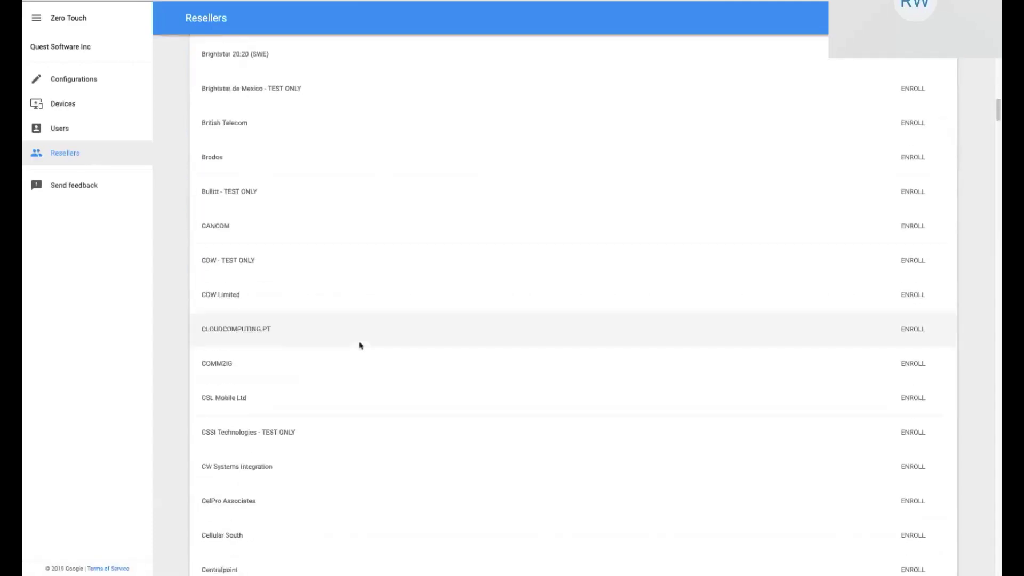
pyautogui.scroll(20, 361, 338)
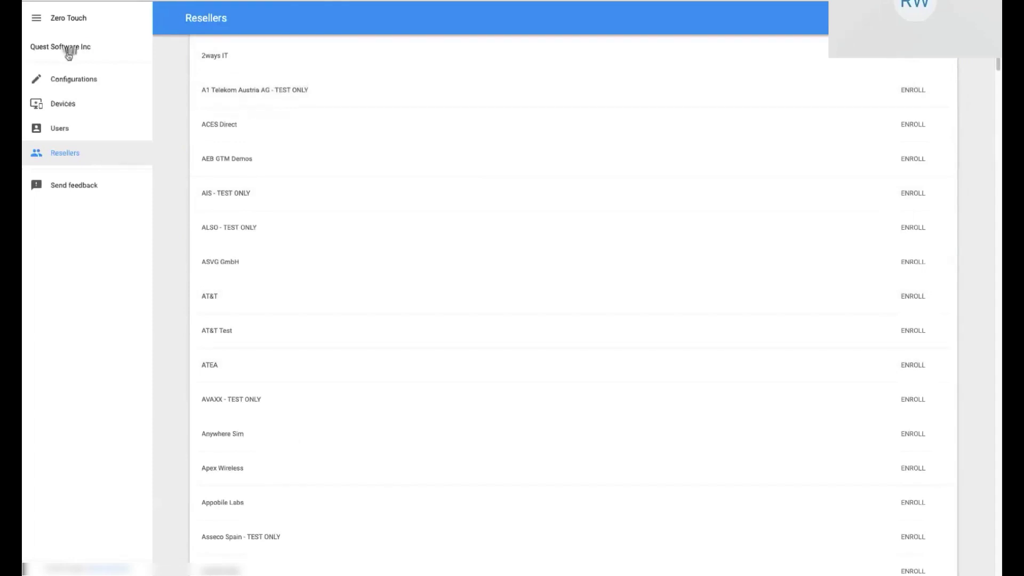
pyautogui.scroll(5, 501, 117)
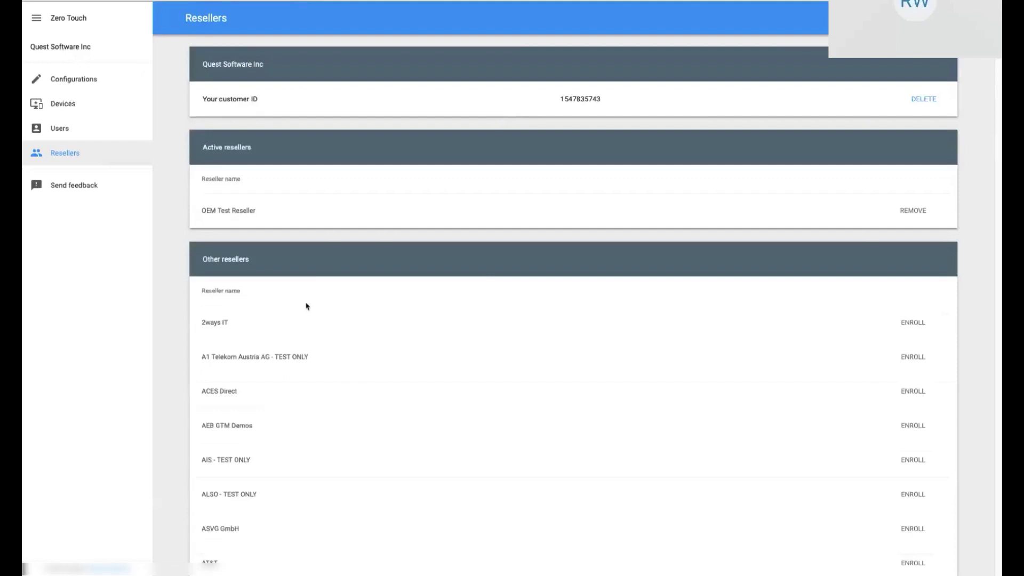
# - Show the Configurations page listing 10 configurations, with AS - ZTE - 02 as the default
pyautogui.click(74, 80)
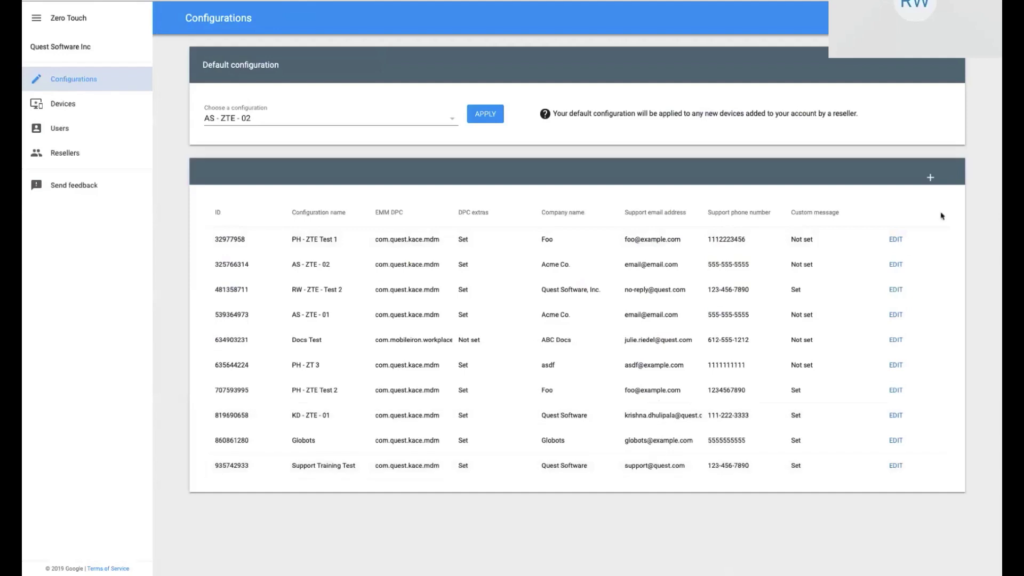
pyautogui.click(930, 180)
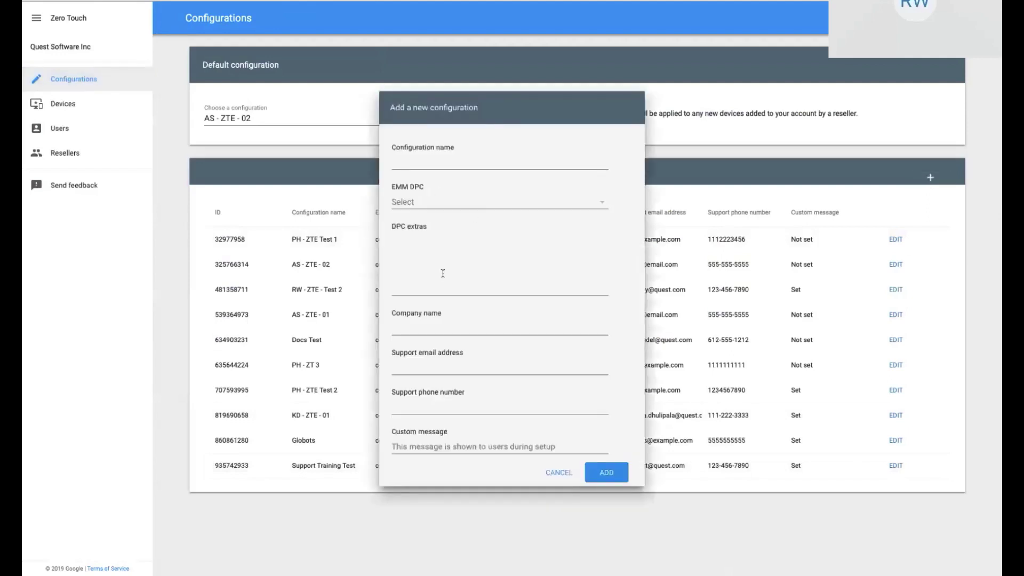
pyautogui.click(395, 241)
pyautogui.click(456, 275)
pyautogui.click(413, 203)
pyautogui.scroll(-10, 473, 347)
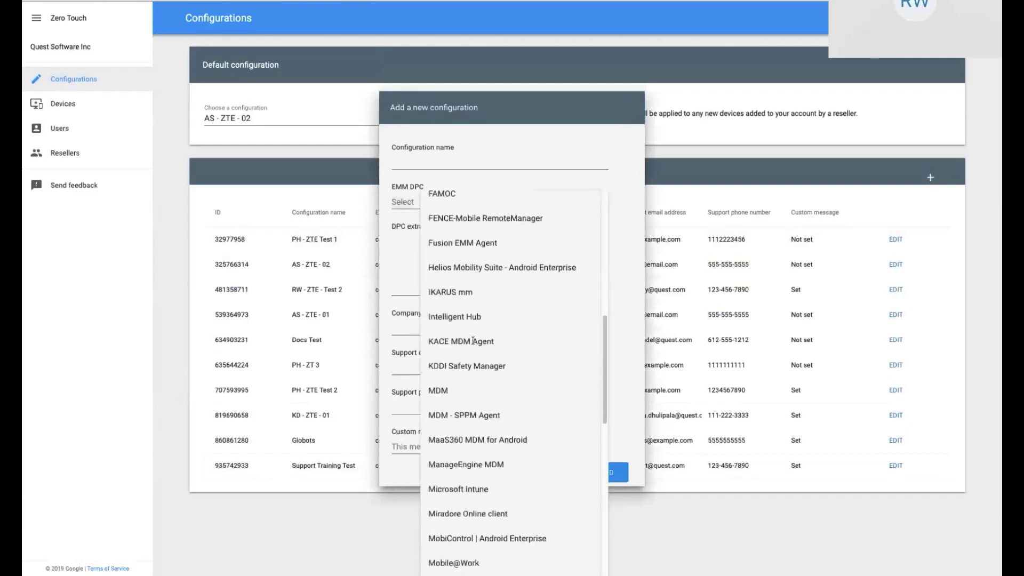
pyautogui.click(473, 346)
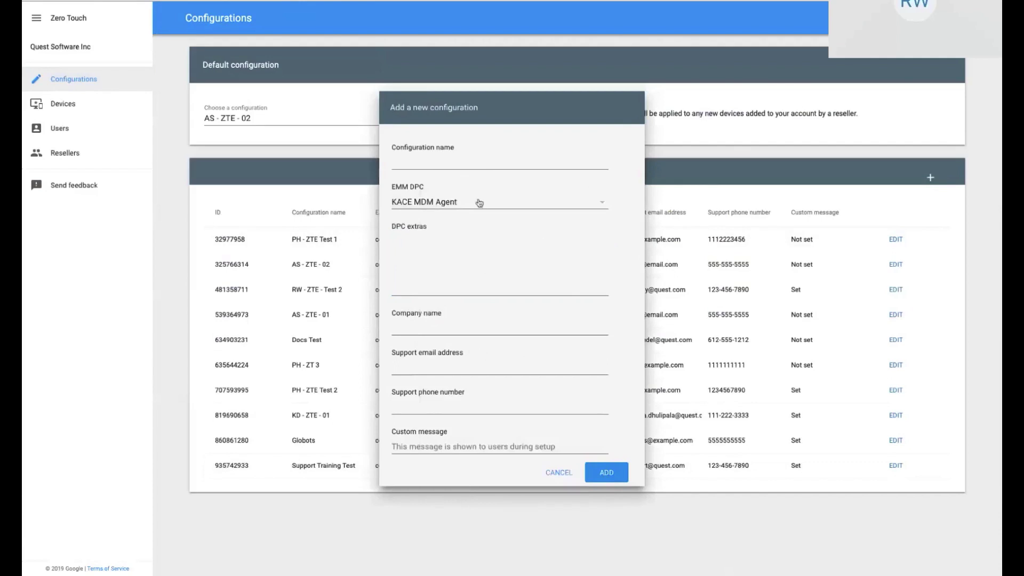
pyautogui.click(551, 478)
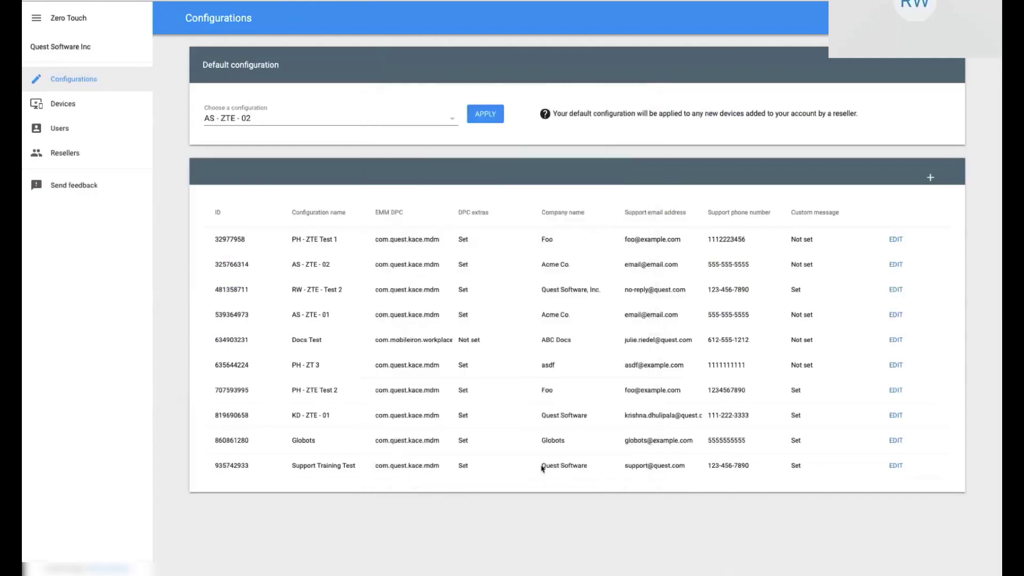
# - View the Devices list of 3 registered devices, then move on to the Users page
pyautogui.click(64, 105)
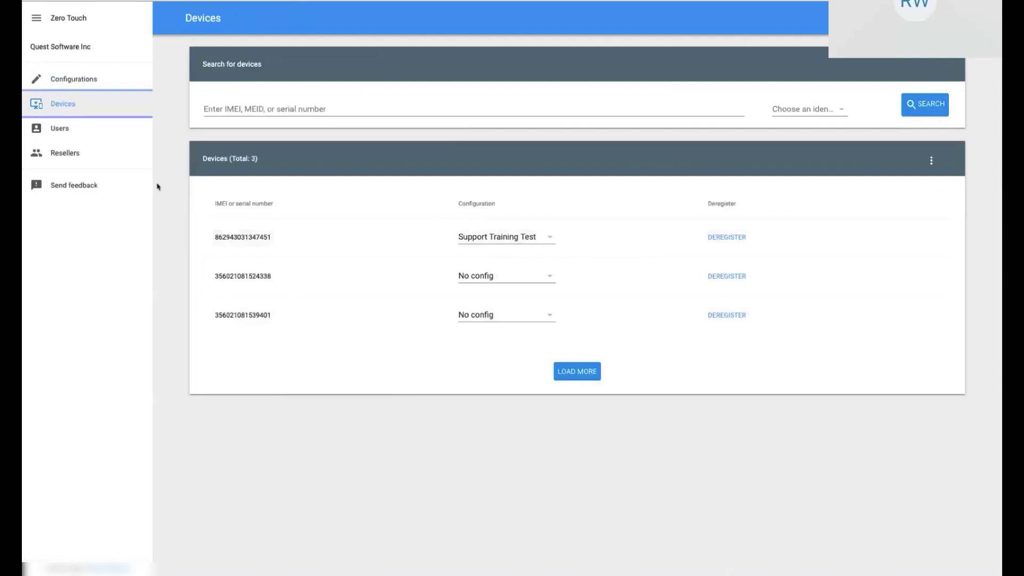
pyautogui.click(60, 129)
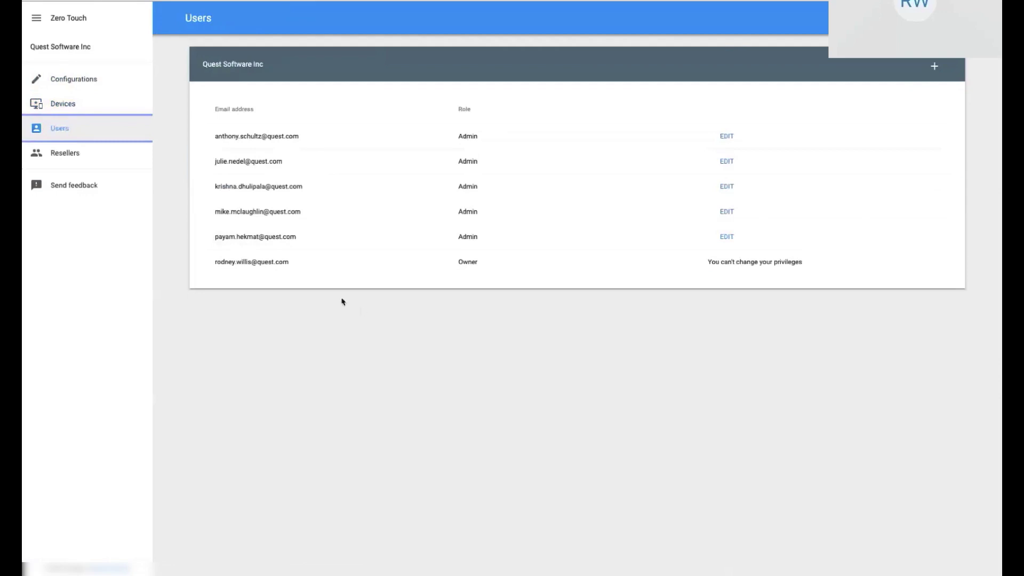
pyautogui.click(934, 66)
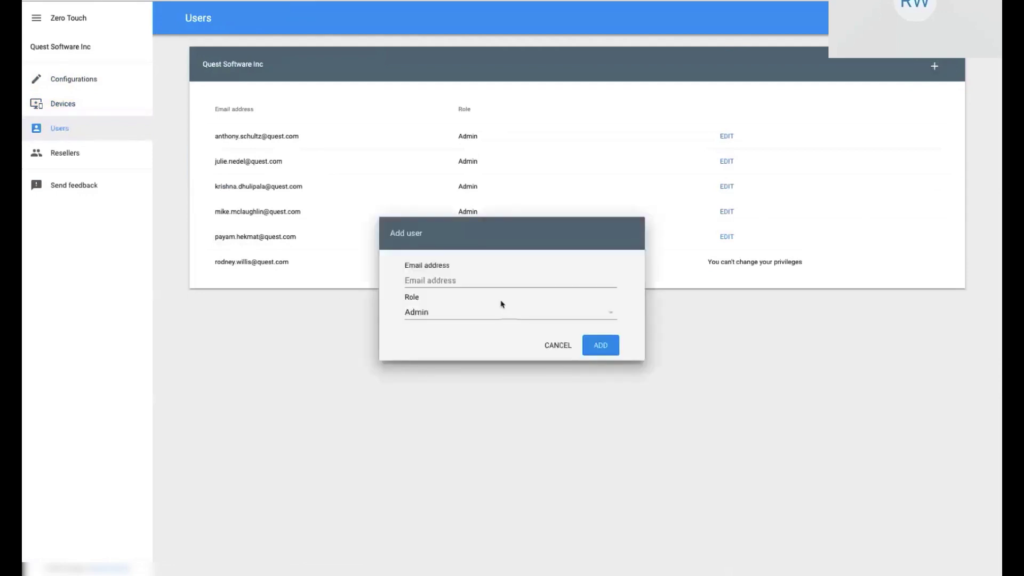
pyautogui.click(453, 278)
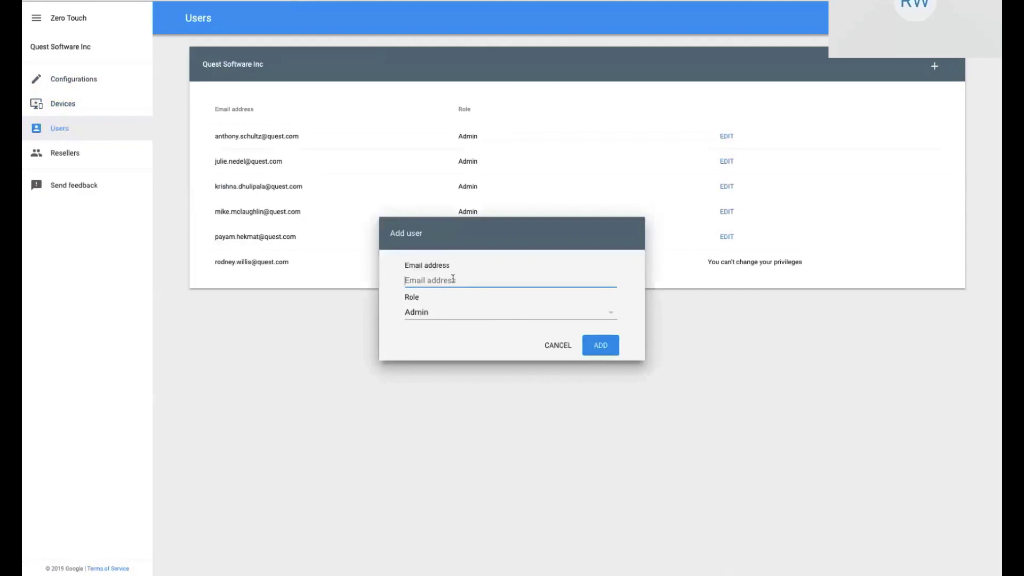
pyautogui.click(560, 347)
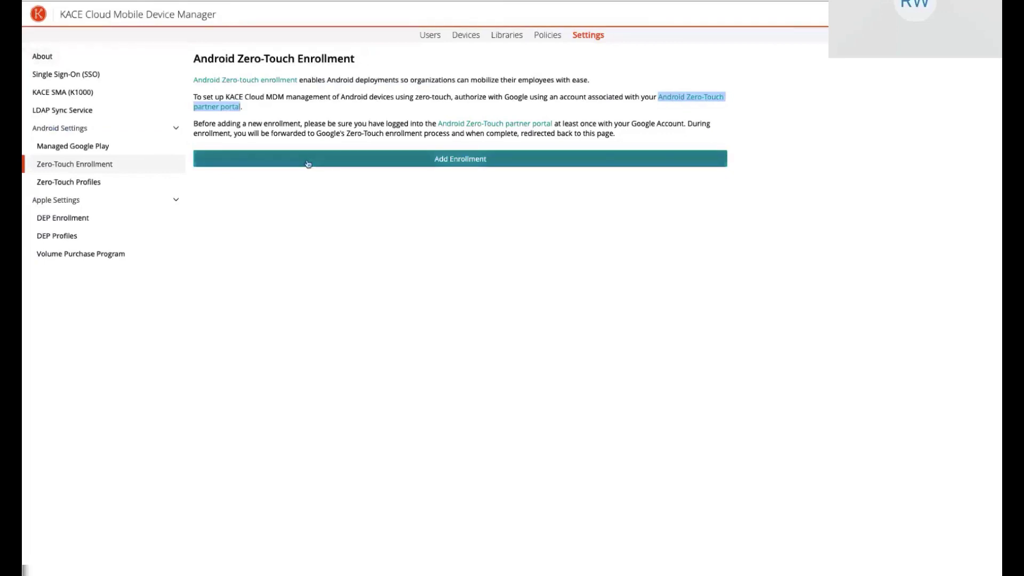
# - Add a zero-touch enrollment by choosing the Google account and allowing KACE Cloud MDM access
pyautogui.click(466, 159)
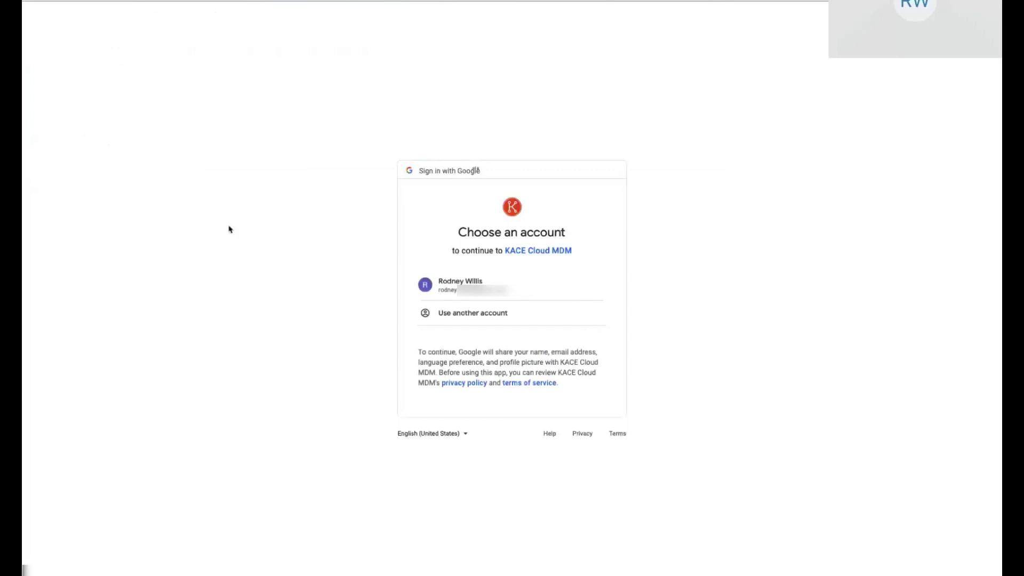
pyautogui.click(456, 288)
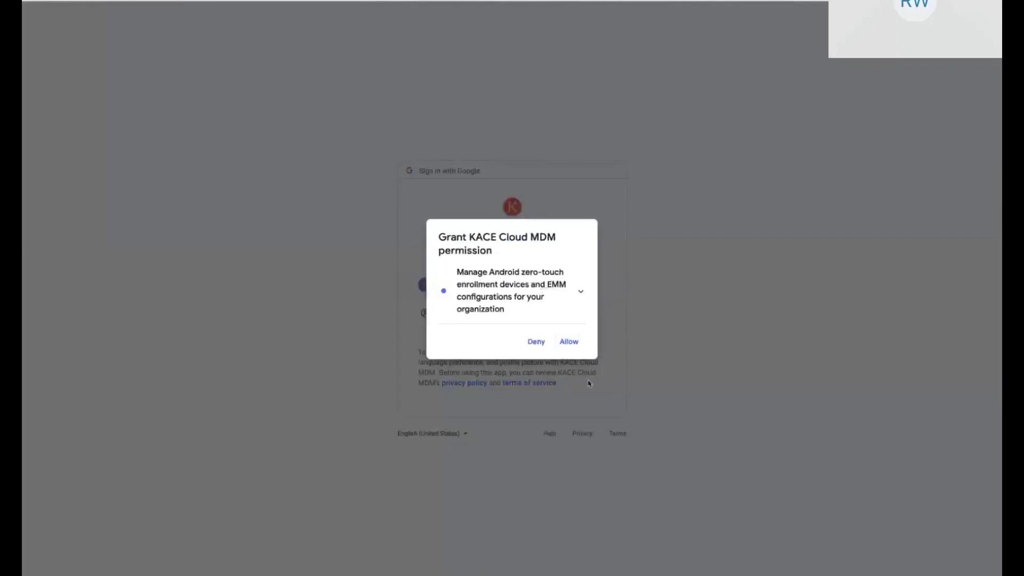
pyautogui.click(570, 342)
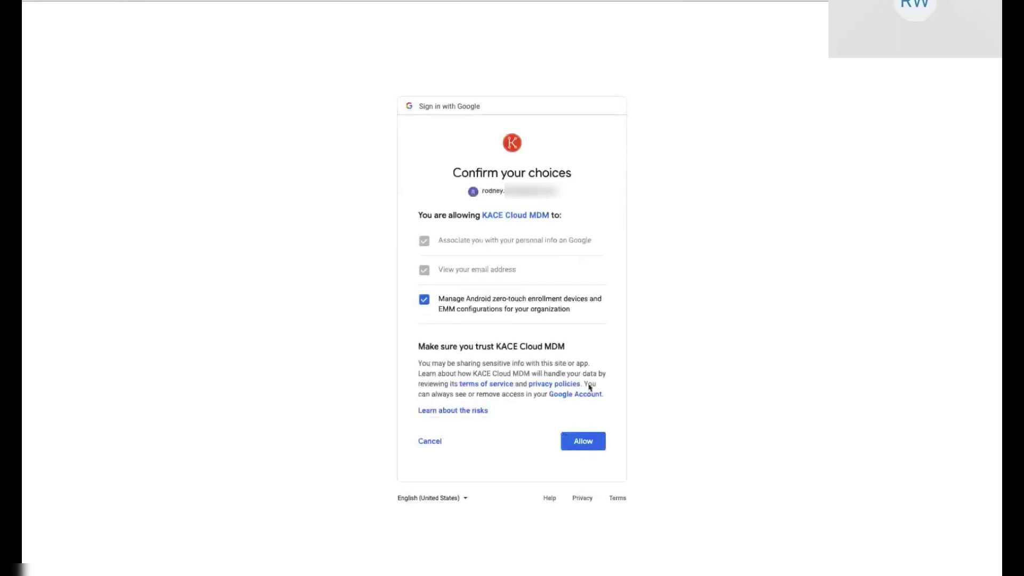
pyautogui.click(585, 440)
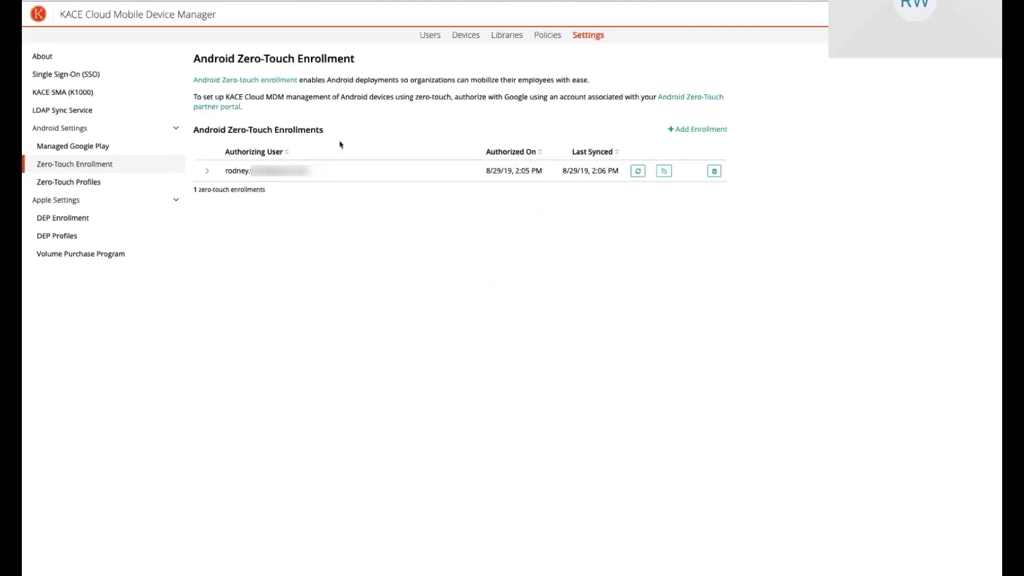
# - Expand the enrollment row to reveal Quest Software Inc with 3 devices and 9 profiles
pyautogui.click(208, 173)
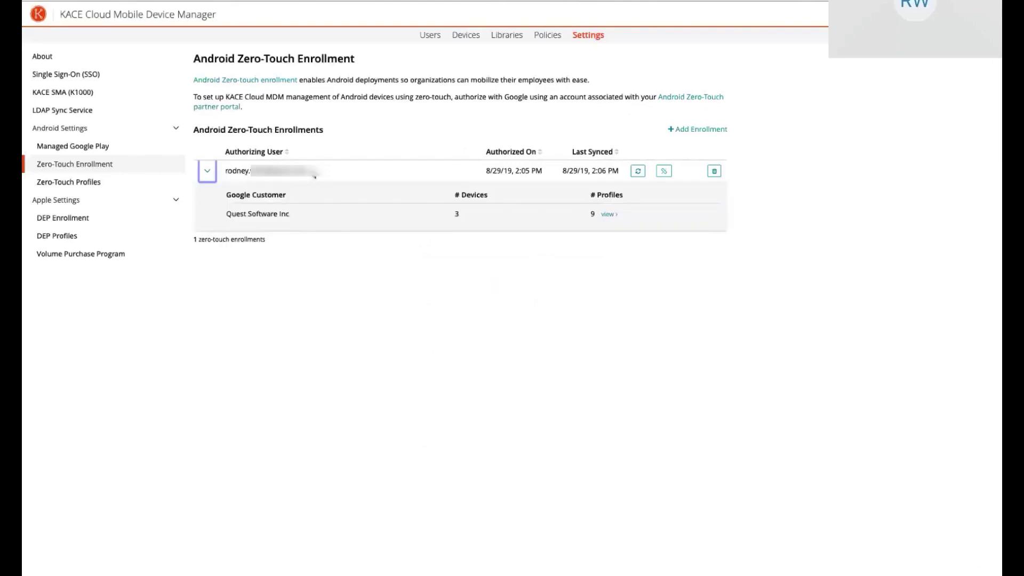
pyautogui.moveTo(236, 195); pyautogui.dragTo(230, 216)
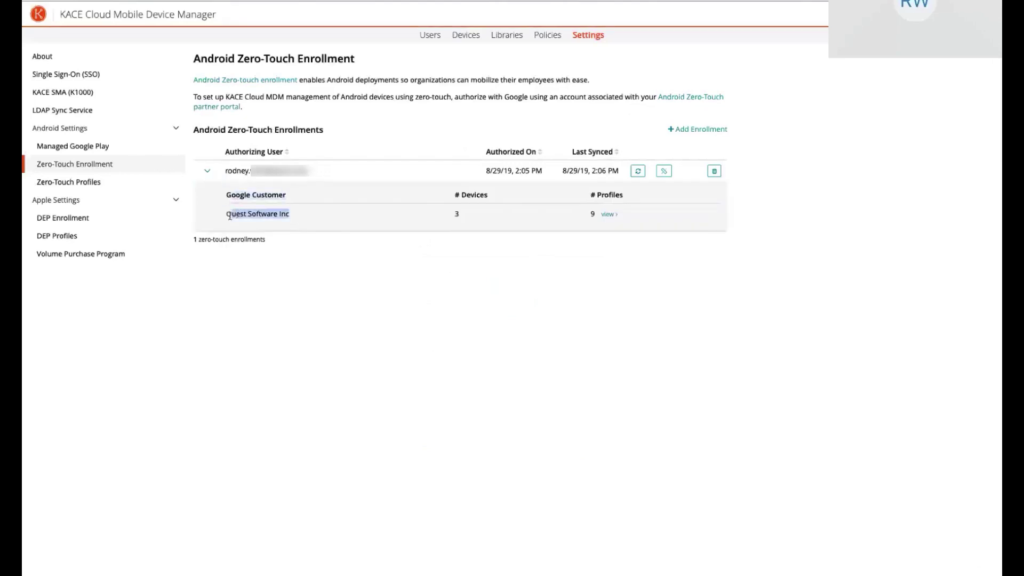
pyautogui.click(450, 279)
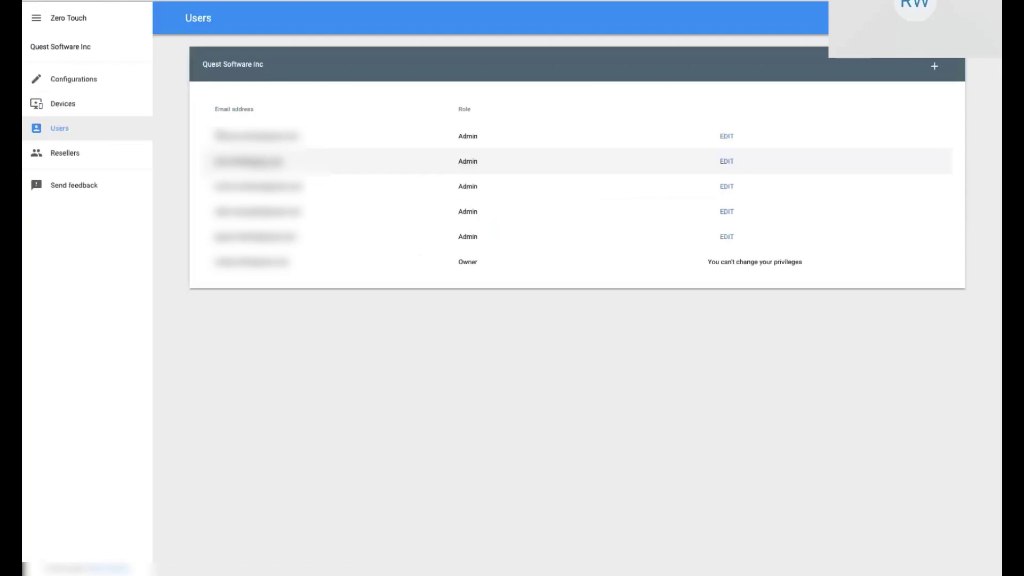
# - Go through Configurations to the Zero Touch portal's Devices list
pyautogui.click(78, 81)
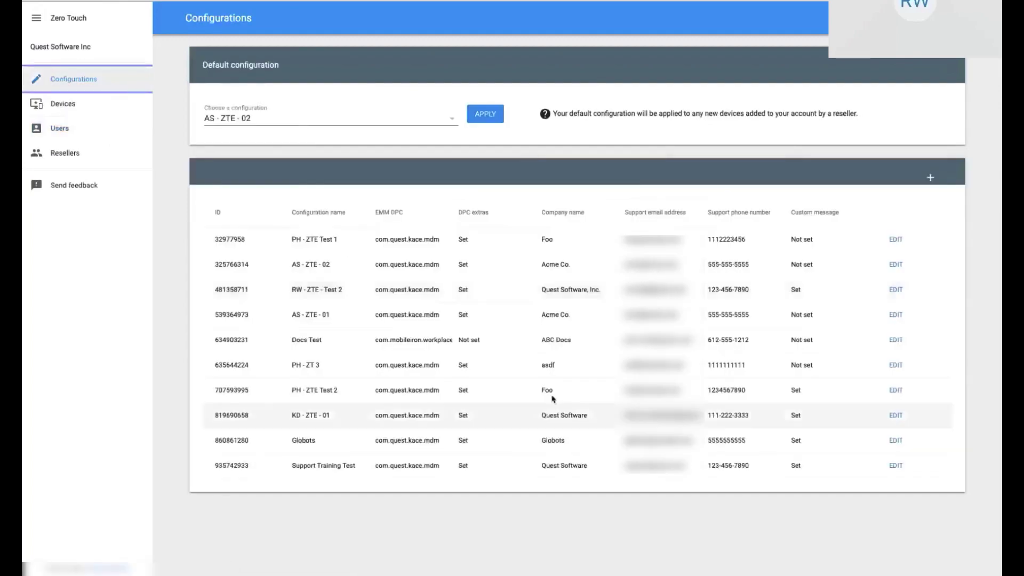
pyautogui.click(62, 104)
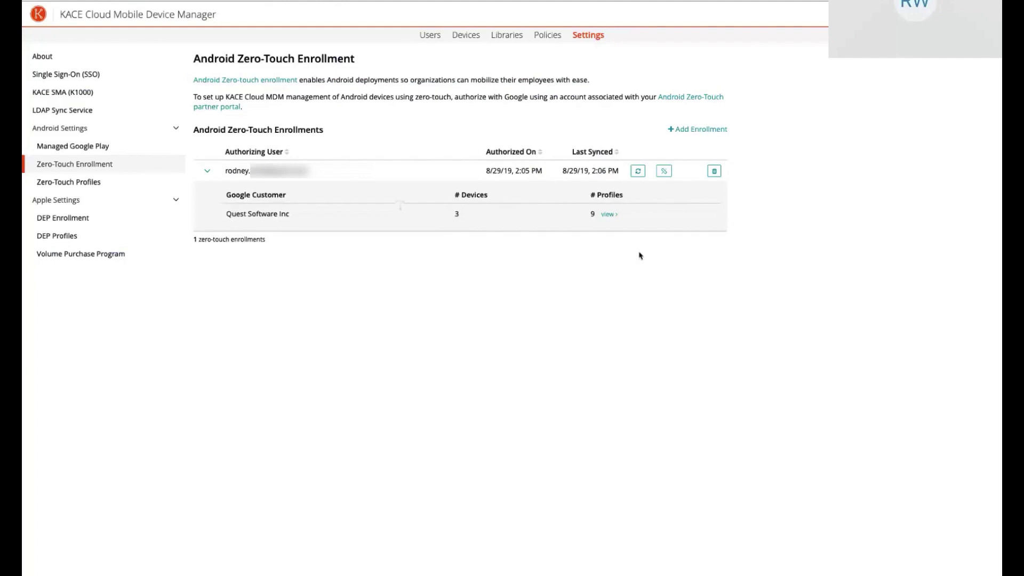
pyautogui.click(638, 171)
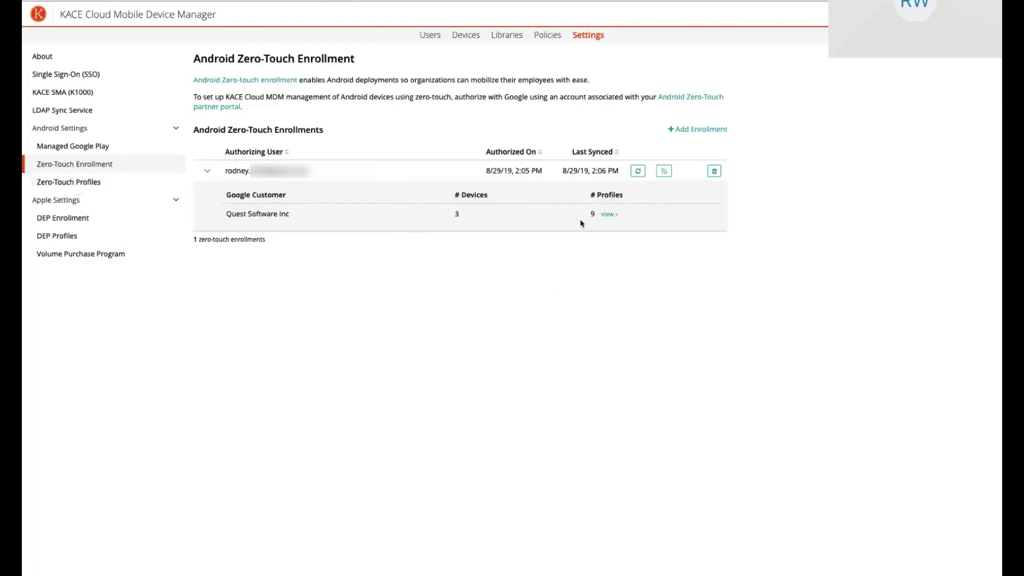
# - Sort the zero-touch profiles by name ascending and browse AS - ZTE - 01, AS - ZTE - 02 and Globots
pyautogui.click(81, 182)
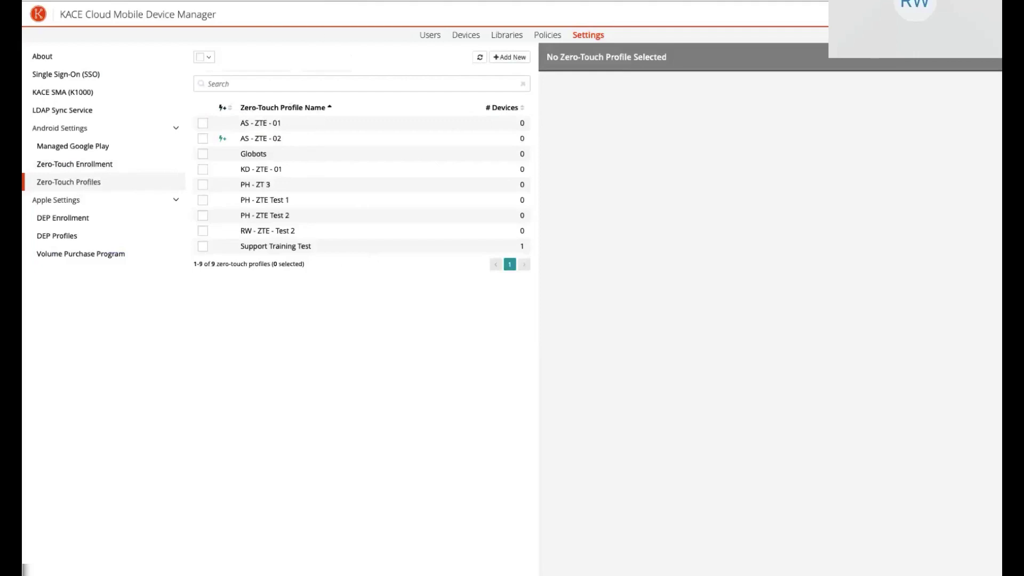
pyautogui.click(267, 1)
pyautogui.click(80, 83)
pyautogui.click(259, 109)
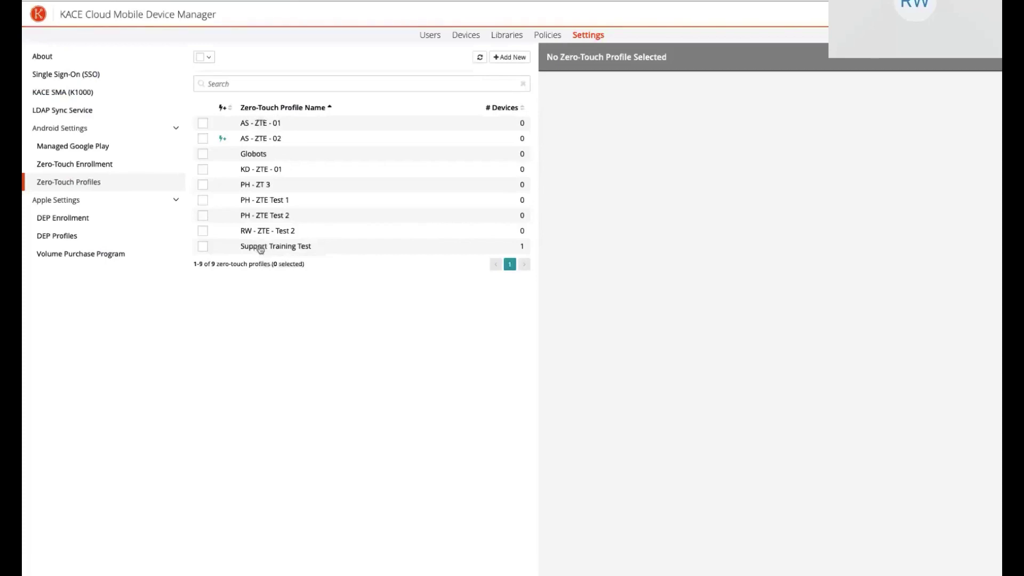
pyautogui.click(277, 128)
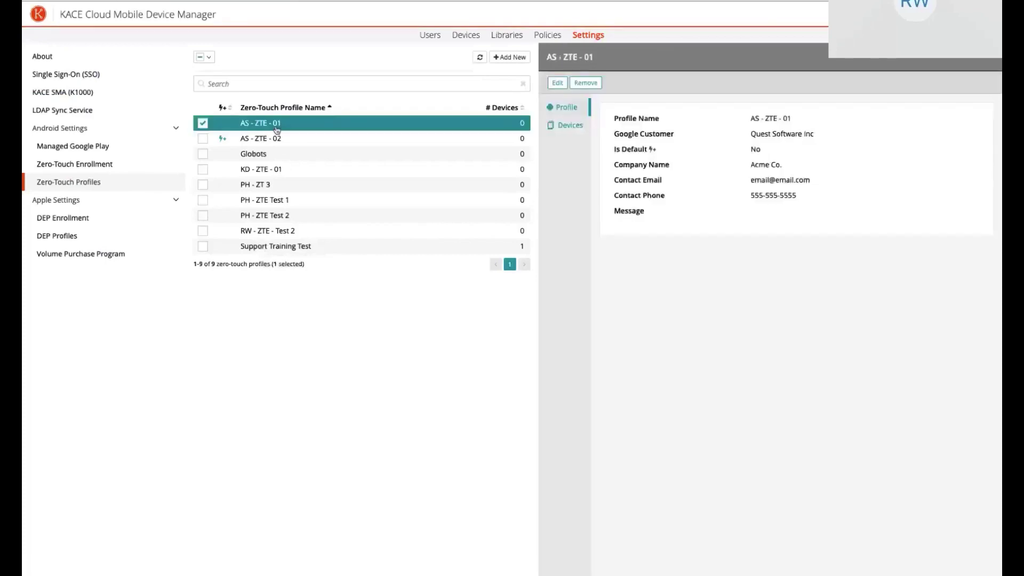
pyautogui.press('Down')
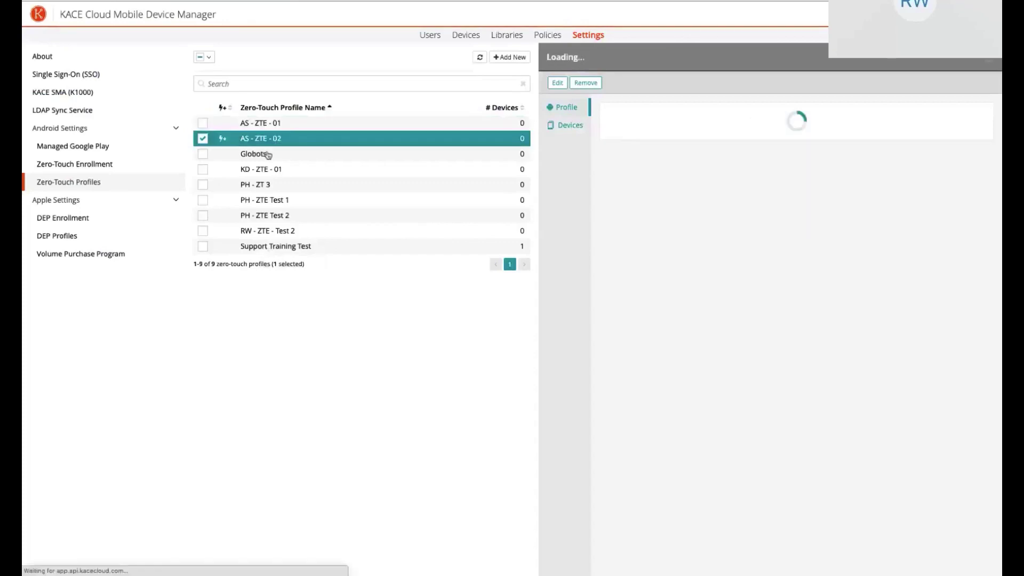
pyautogui.press('Down')
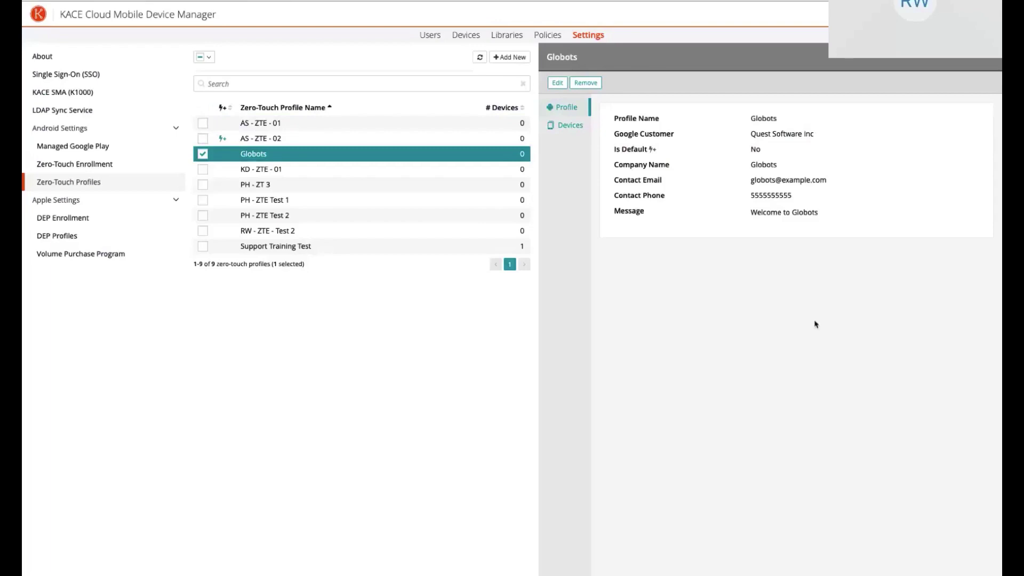
# - Review the Support Training Test profile's details and list its assigned devices
pyautogui.click(271, 252)
pyautogui.moveTo(750, 118); pyautogui.dragTo(822, 214)
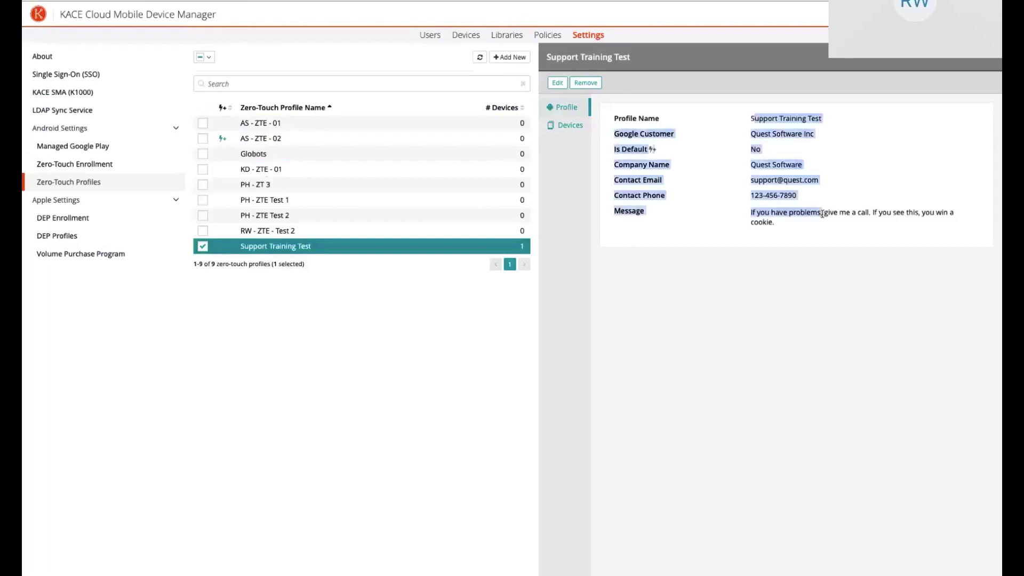
pyautogui.click(821, 214)
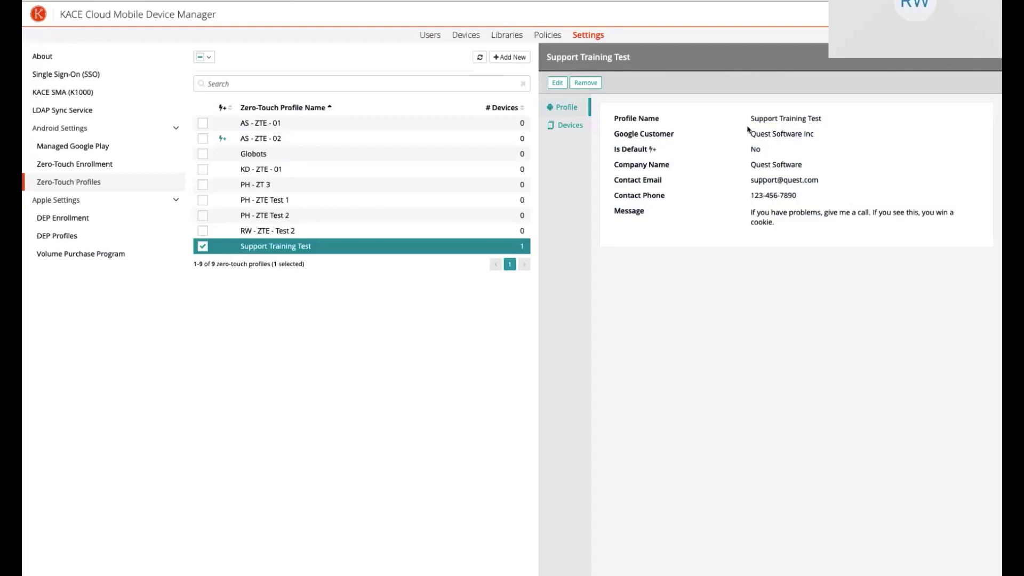
pyautogui.click(566, 125)
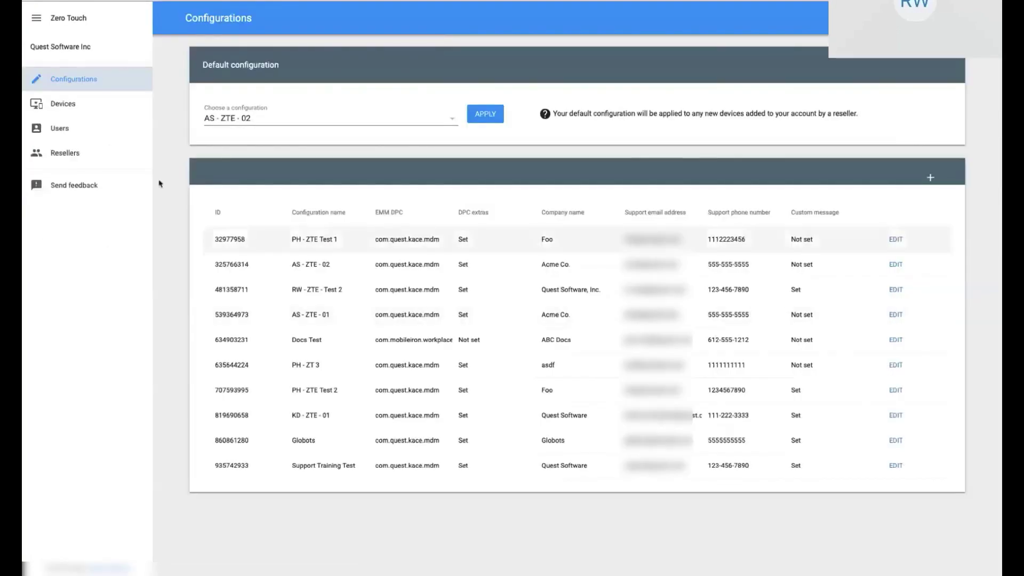
# - Show the registered devices in the Zero Touch portal
pyautogui.click(78, 107)
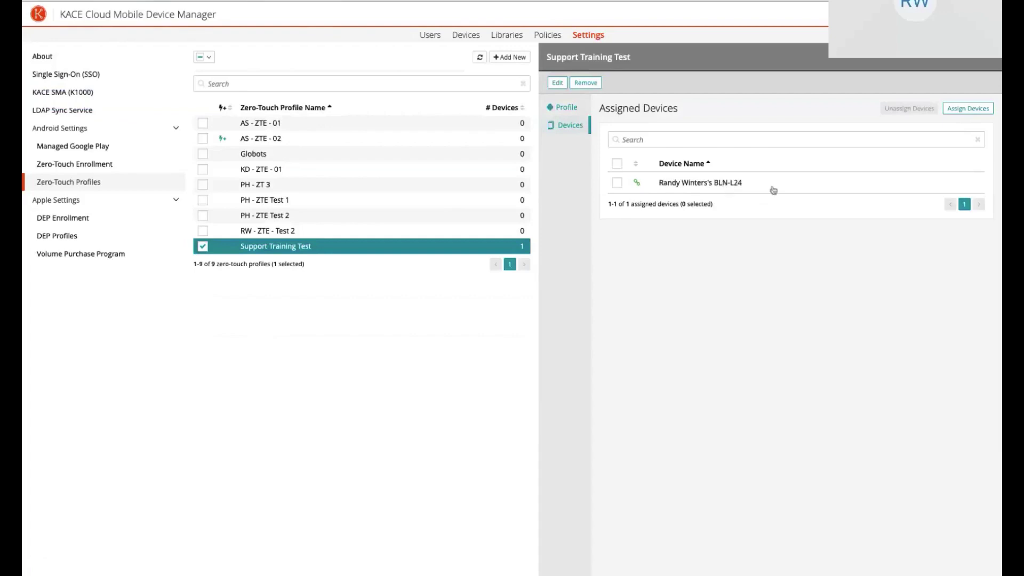
# - Assign the discovered device to the Support Training Test profile, bringing it to 2 devices
pyautogui.click(975, 111)
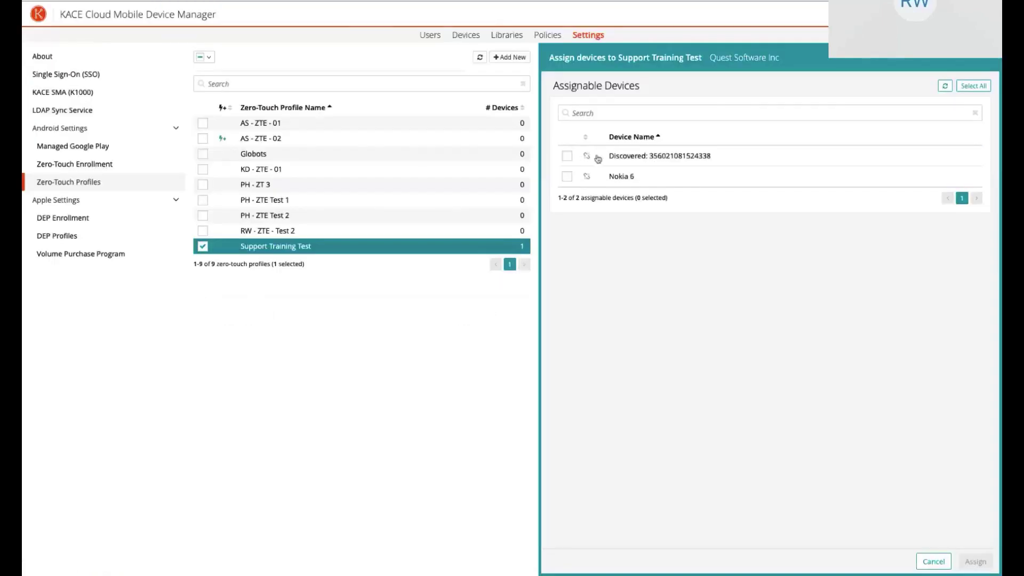
pyautogui.click(567, 156)
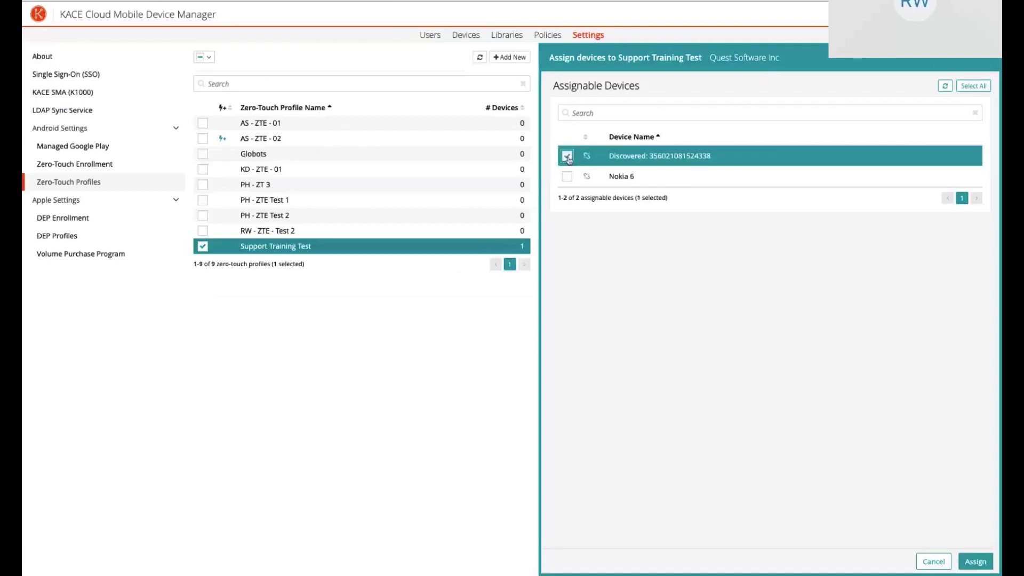
pyautogui.click(975, 561)
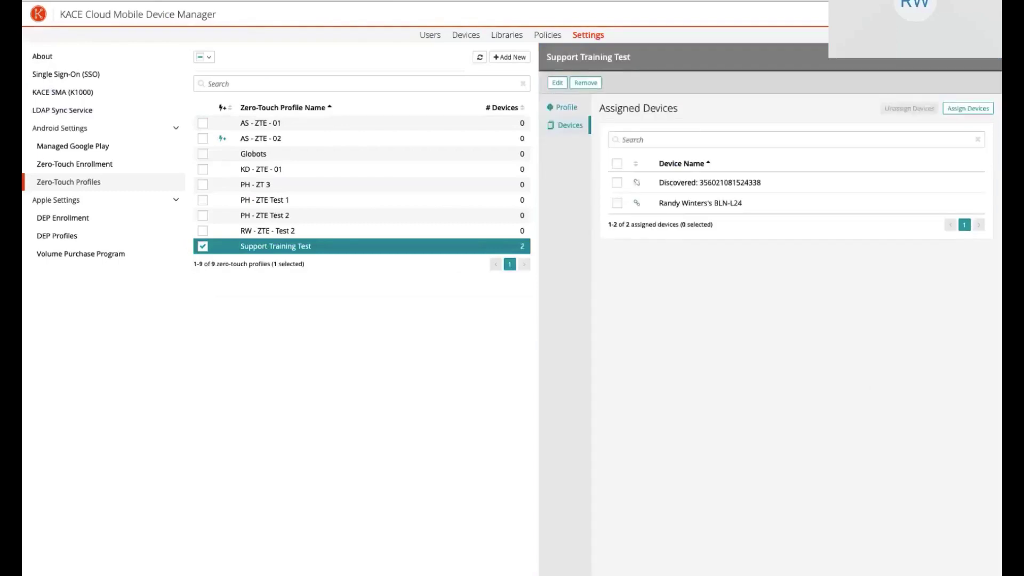
# - Open the New Zero-Touch Profile form and cancel it without saving
pyautogui.click(514, 57)
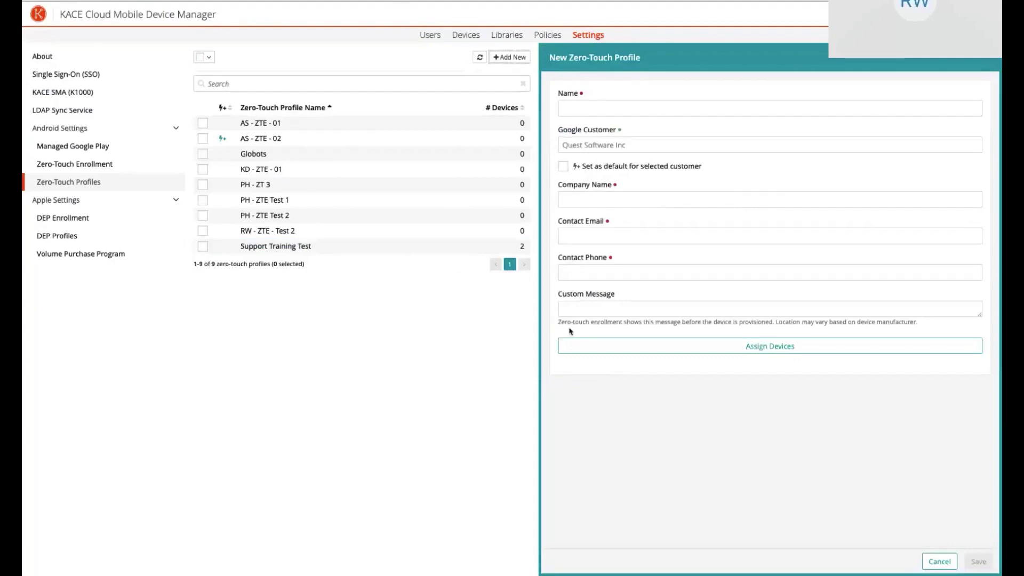
pyautogui.click(939, 562)
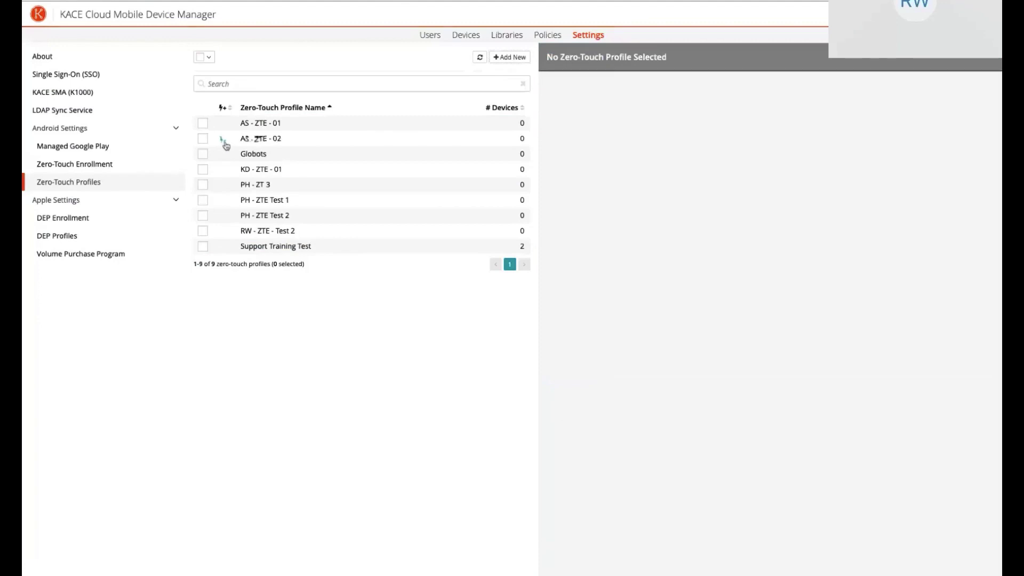
pyautogui.moveTo(226, 145)
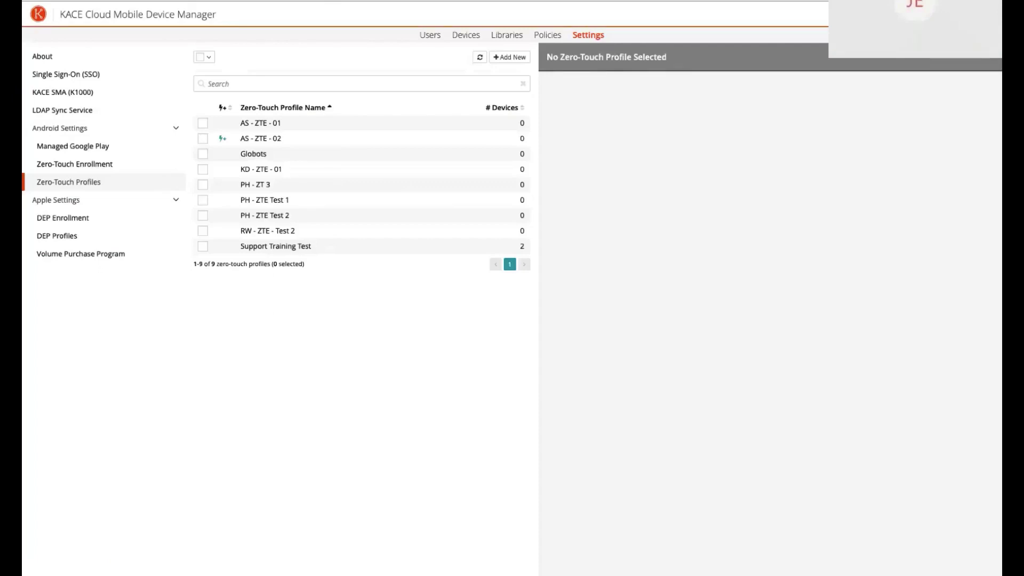
pyautogui.hotkey('ctrl', 'Tab')
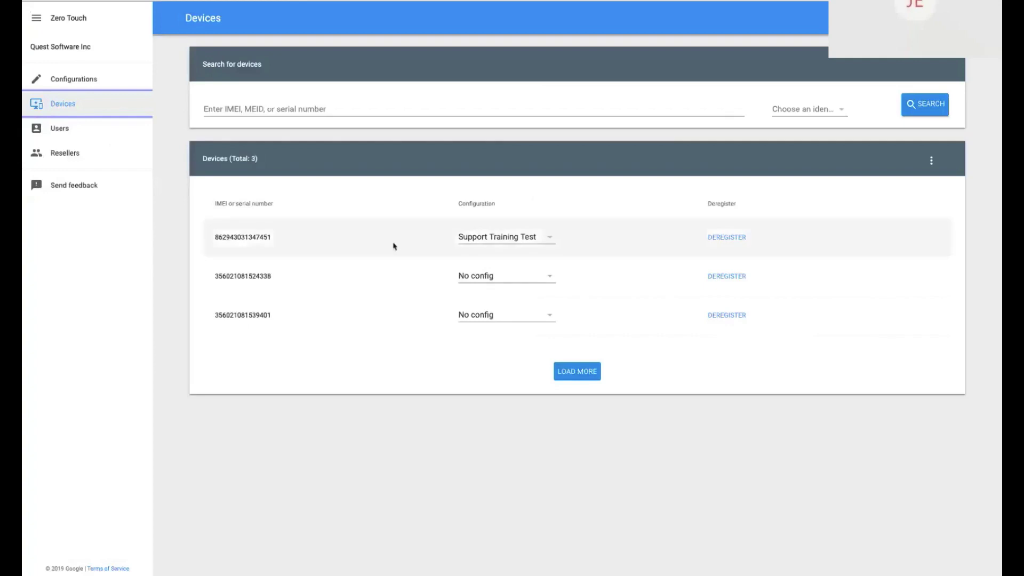
pyautogui.click(75, 79)
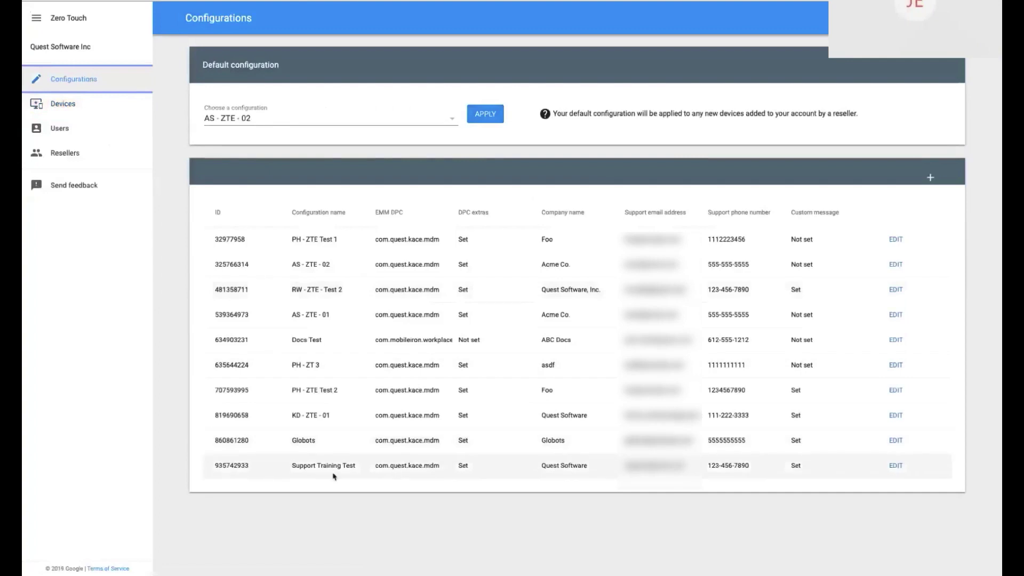
pyautogui.click(896, 466)
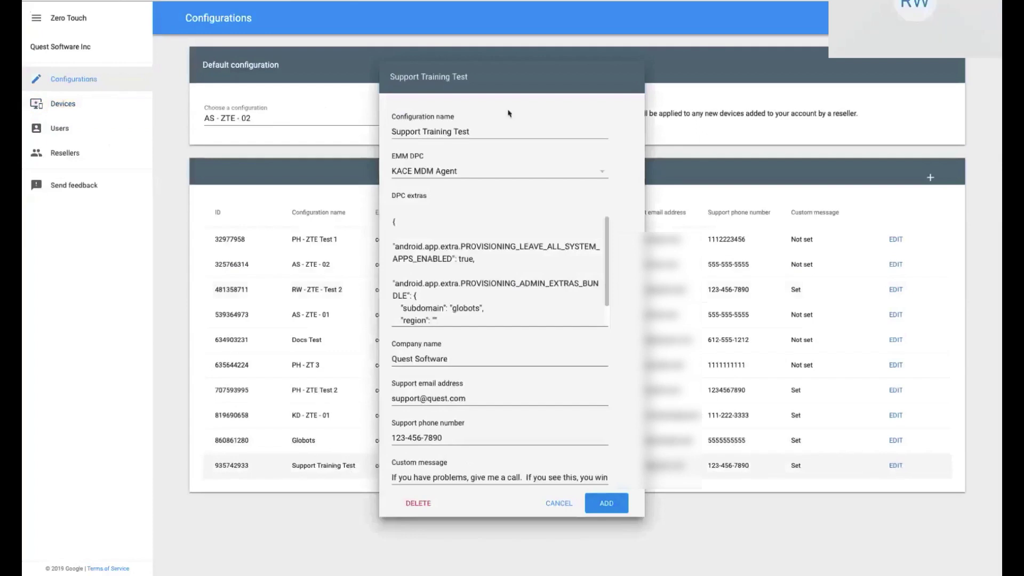
pyautogui.click(528, 241)
pyautogui.scroll(-1, 528, 241)
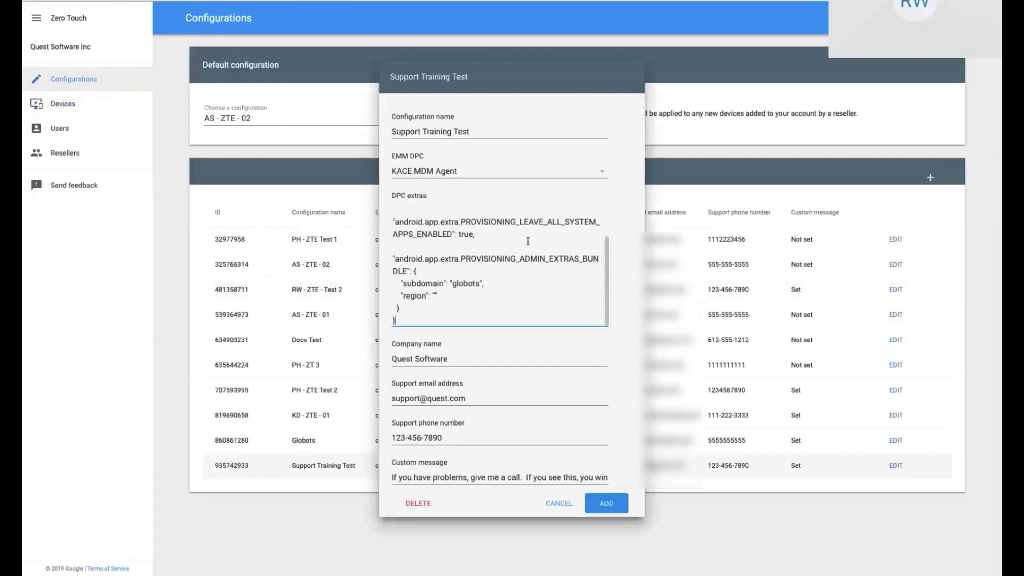
pyautogui.scroll(1, 427, 280)
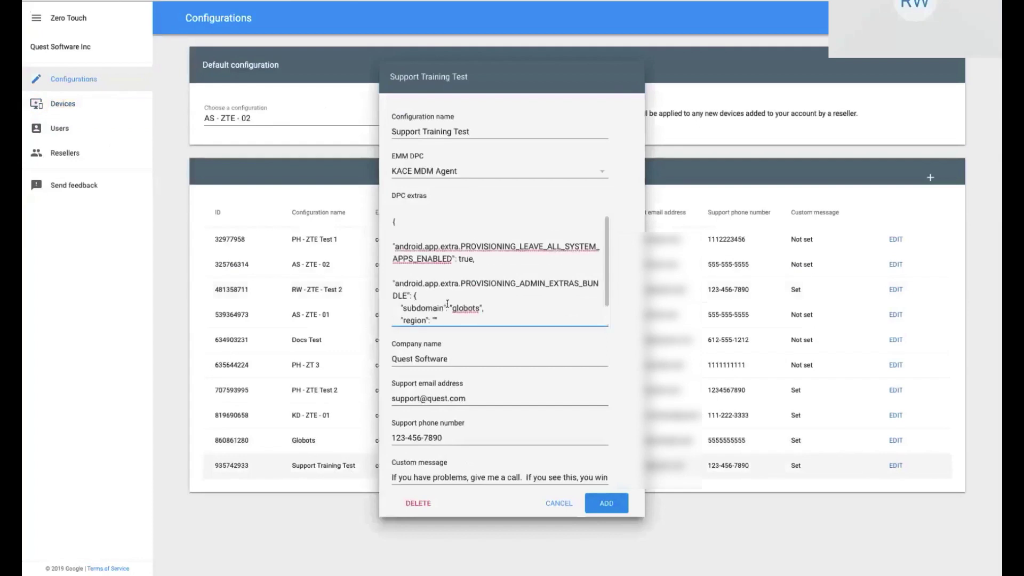
pyautogui.scroll(-1, 427, 281)
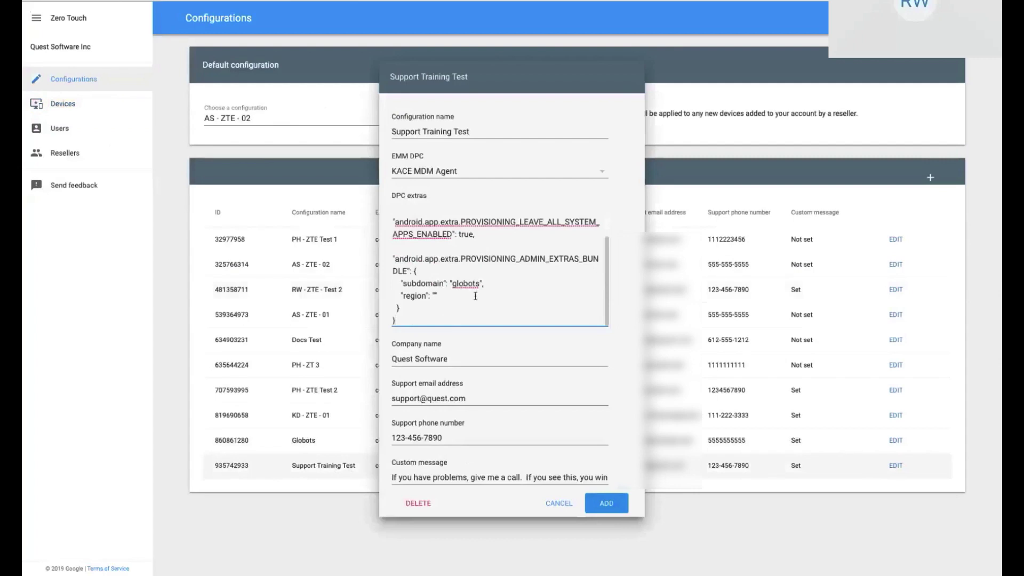
pyautogui.doubleClick(465, 283)
pyautogui.scroll(1, 465, 303)
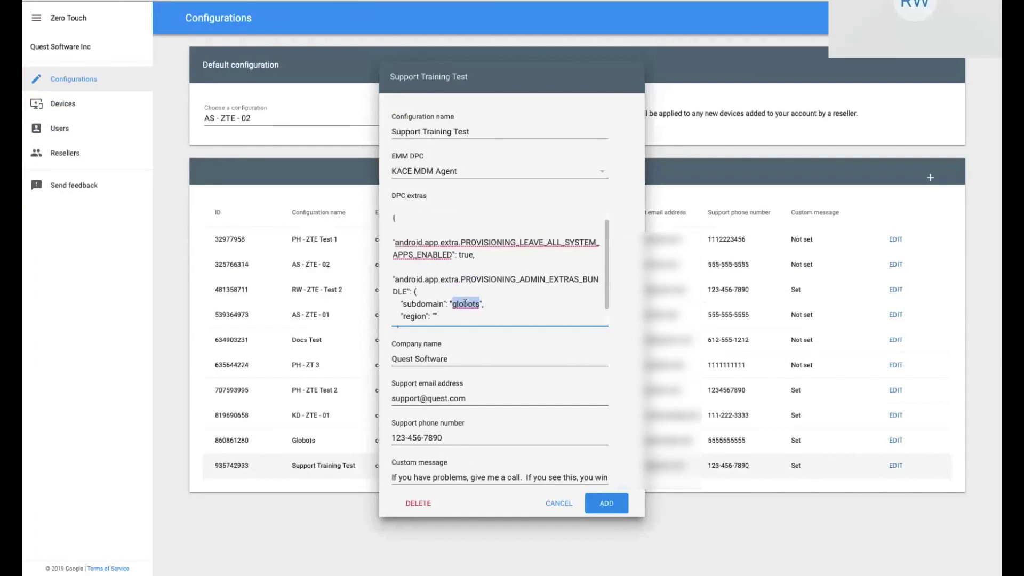
pyautogui.scroll(-1, 465, 304)
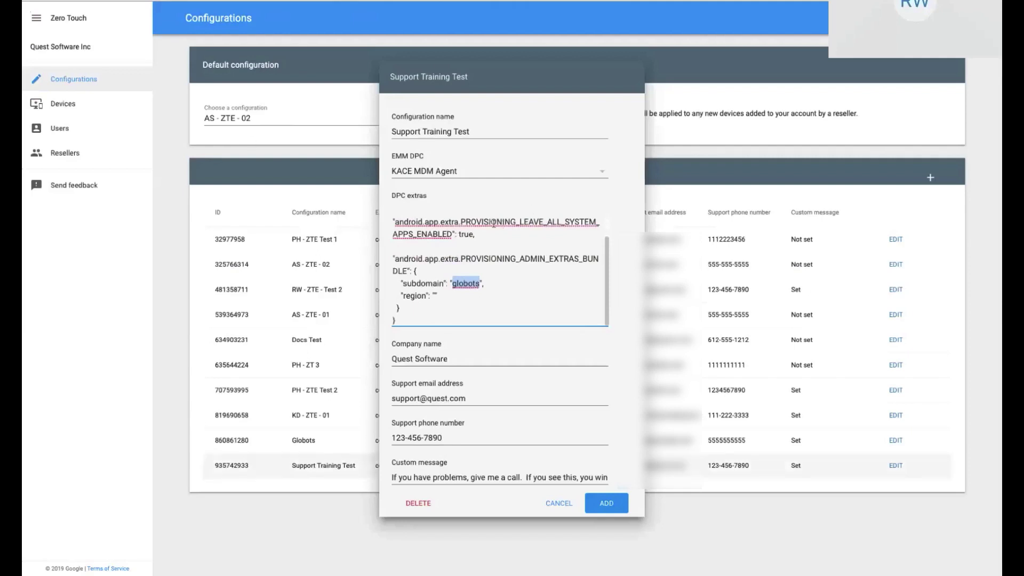
pyautogui.click(555, 503)
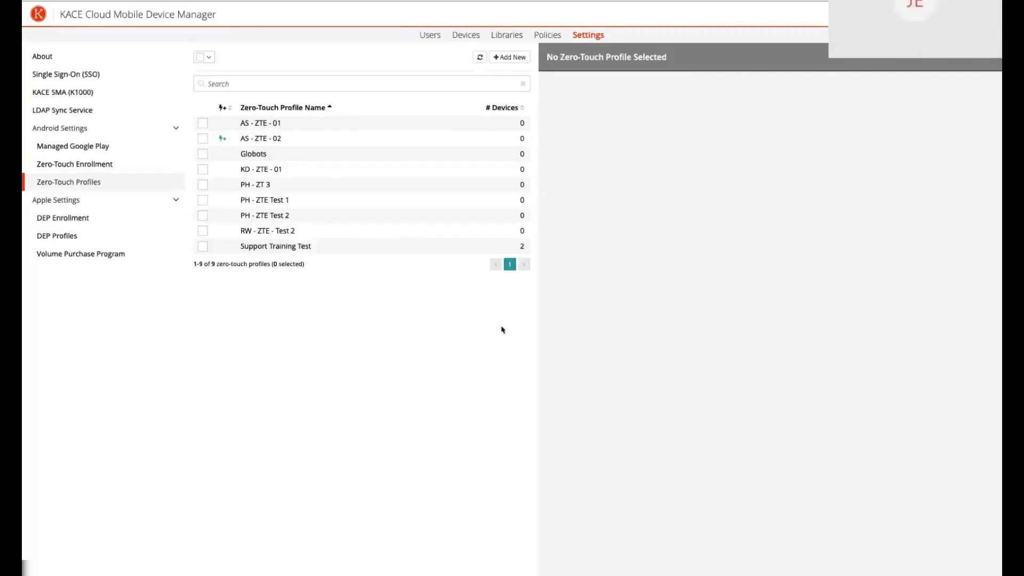
# - Go to Android Settings > Zero-Touch Enrollment to see the existing enrollment
pyautogui.click(80, 164)
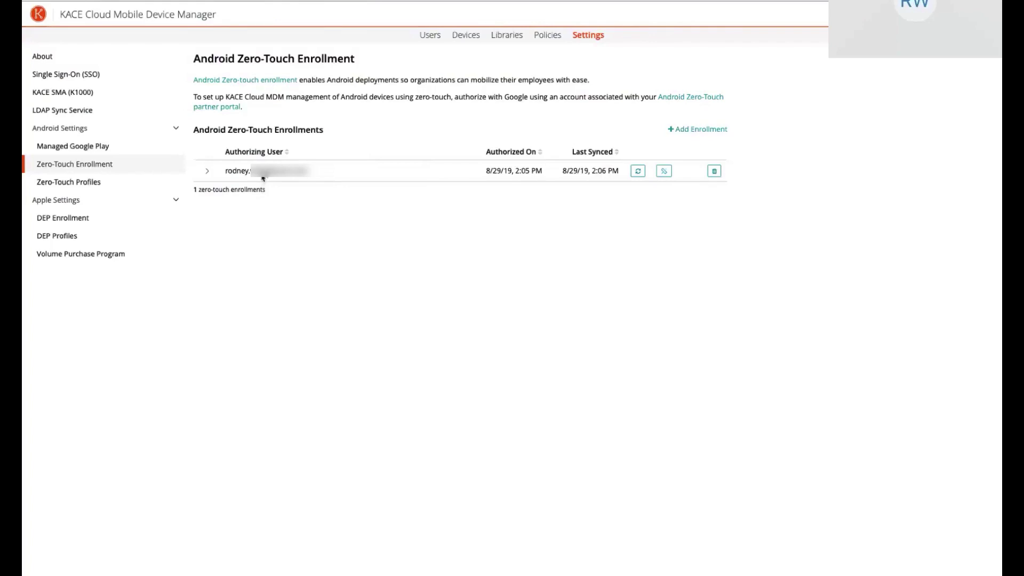
# - Revoke the zero-touch enrollment and begin reauthorizing it with Google
pyautogui.click(208, 172)
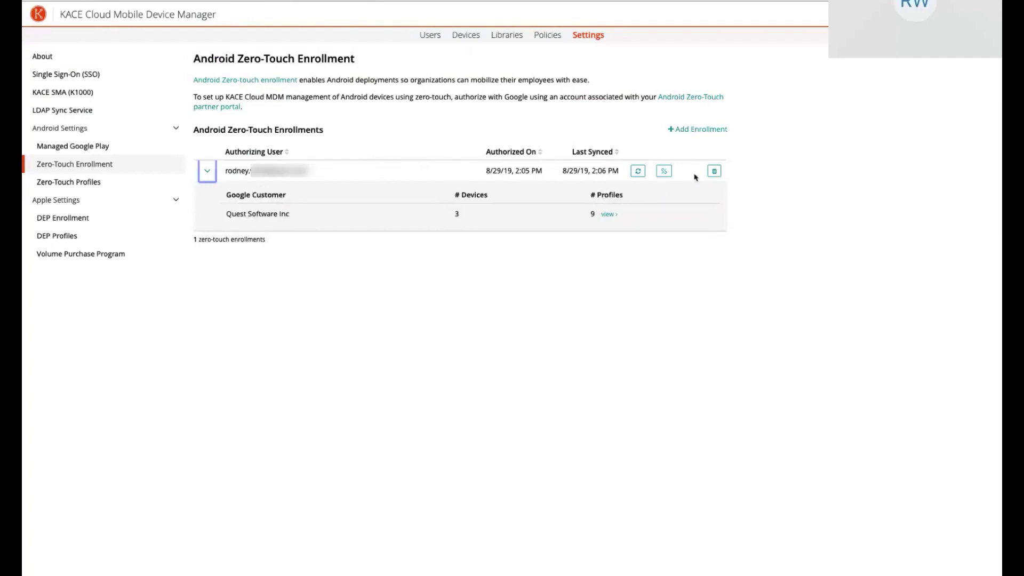
pyautogui.click(664, 171)
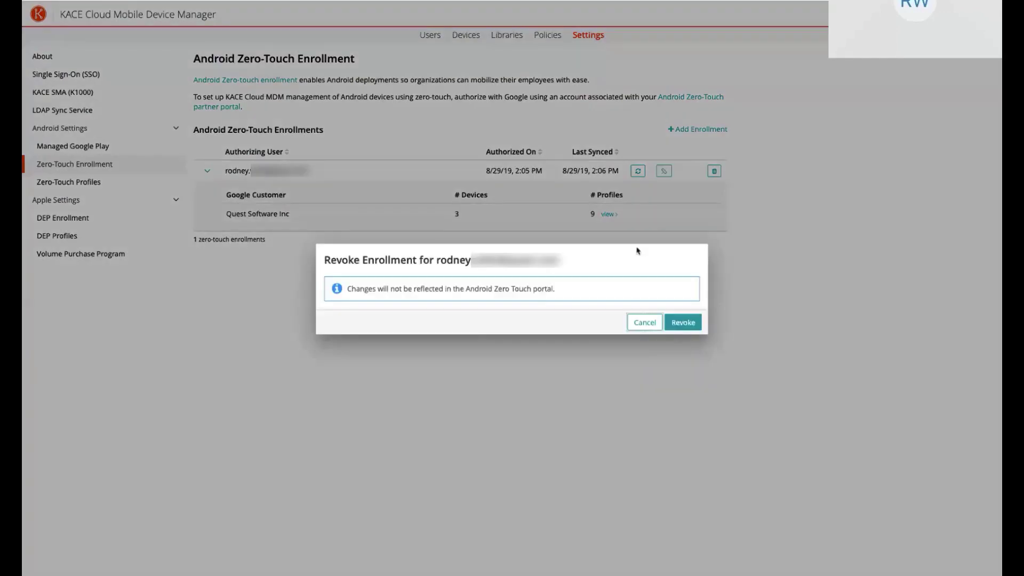
pyautogui.click(678, 329)
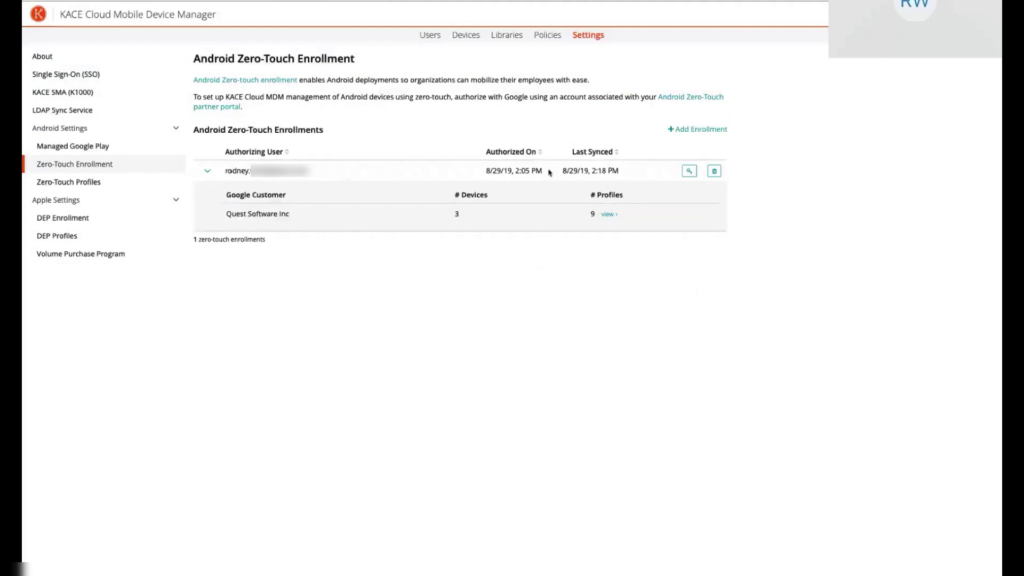
pyautogui.click(689, 171)
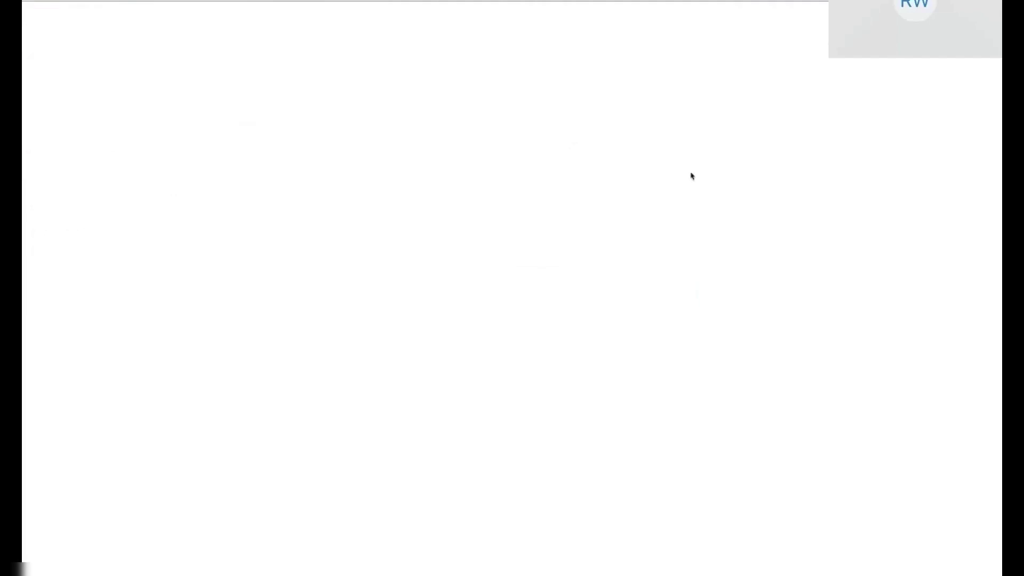
# - Pick the Google account and grant KACE Cloud MDM zero-touch device and EMM configuration management
pyautogui.click(480, 286)
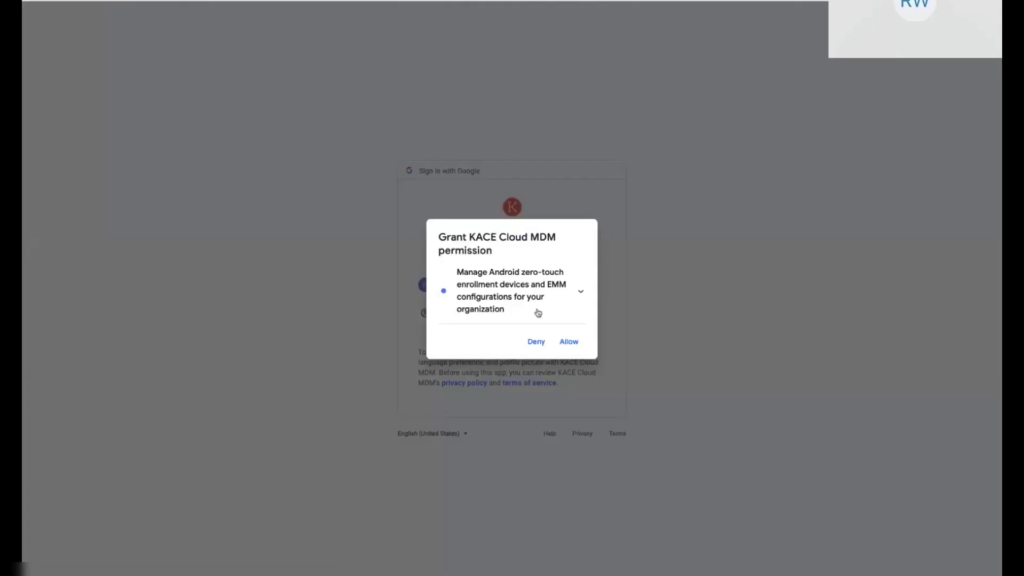
pyautogui.click(567, 342)
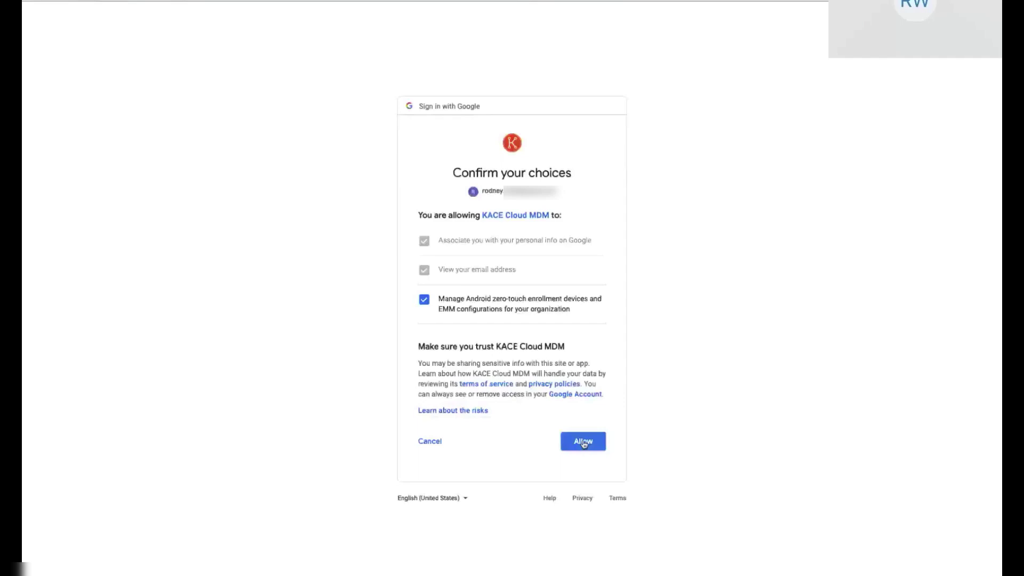
pyautogui.click(583, 441)
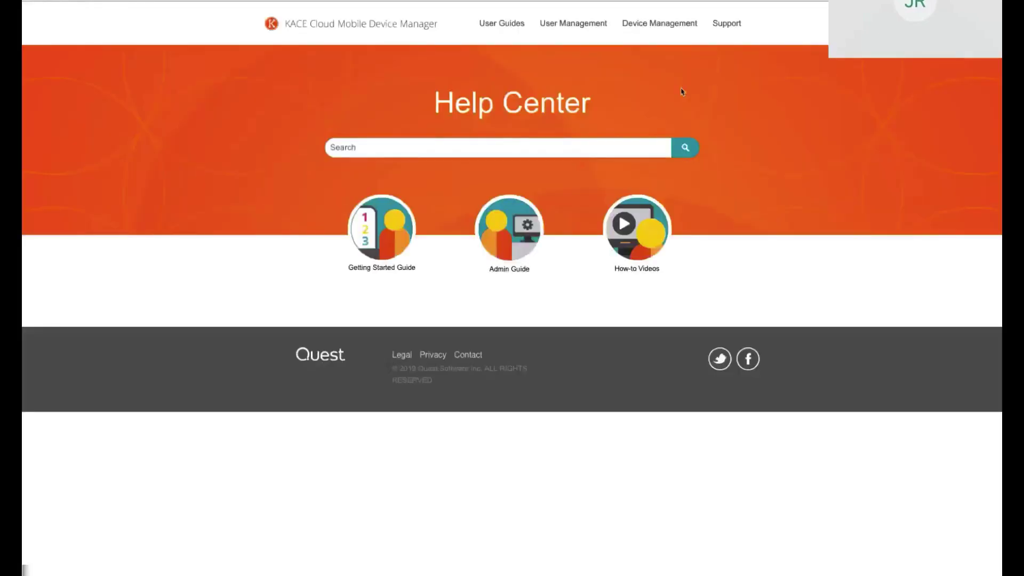
# - Open the Android - Zero Touch enrollment help article, then search the Help Center for 'zero-touch'
pyautogui.moveTo(657, 28)
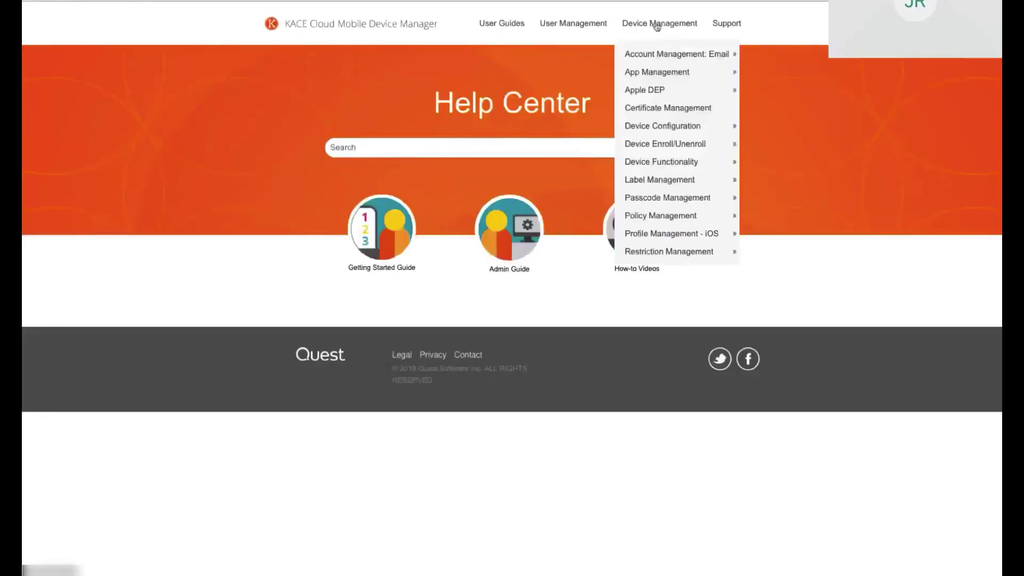
pyautogui.moveTo(651, 144)
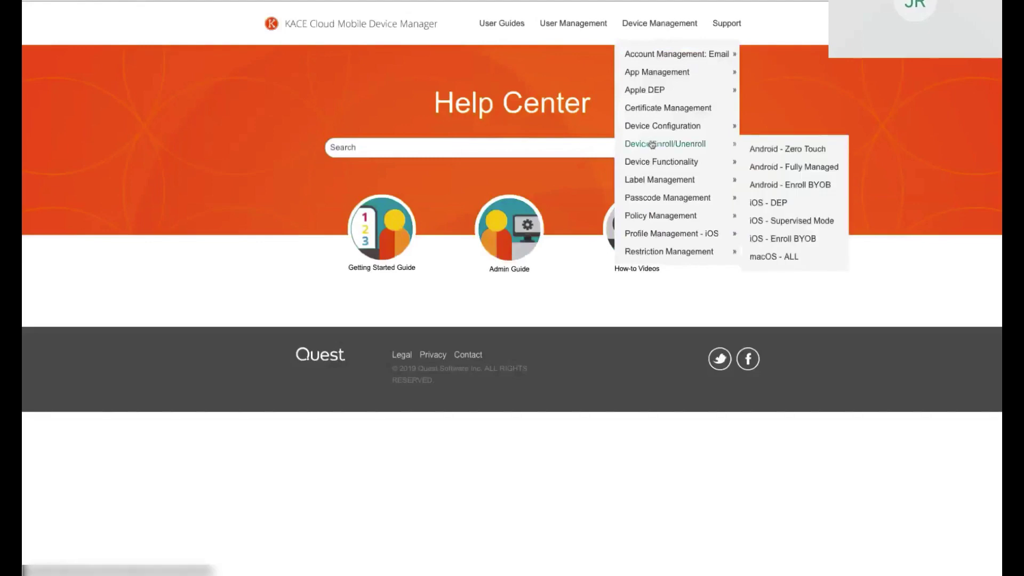
pyautogui.click(784, 155)
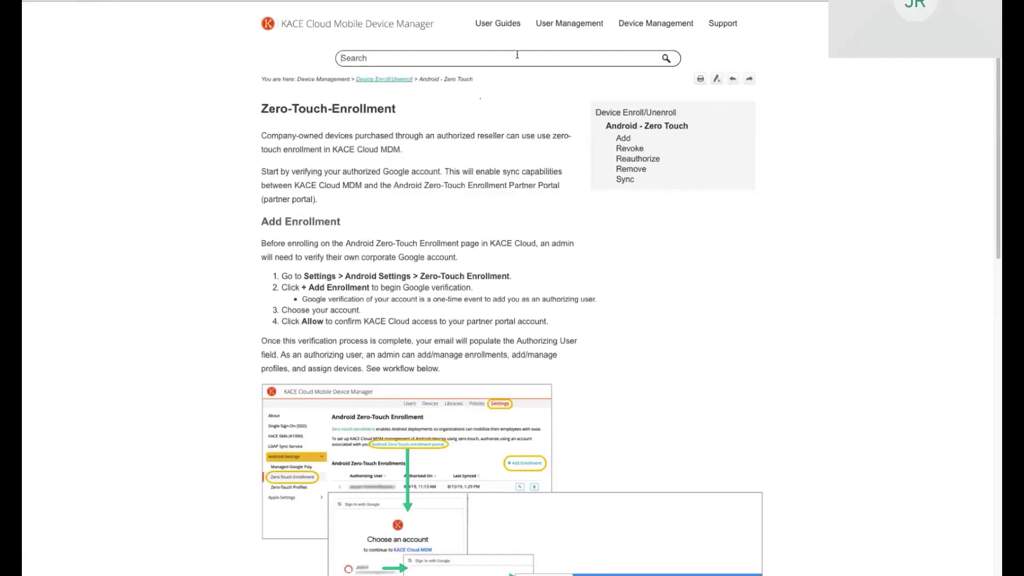
pyautogui.write('zero-touch')
pyautogui.press('Return')
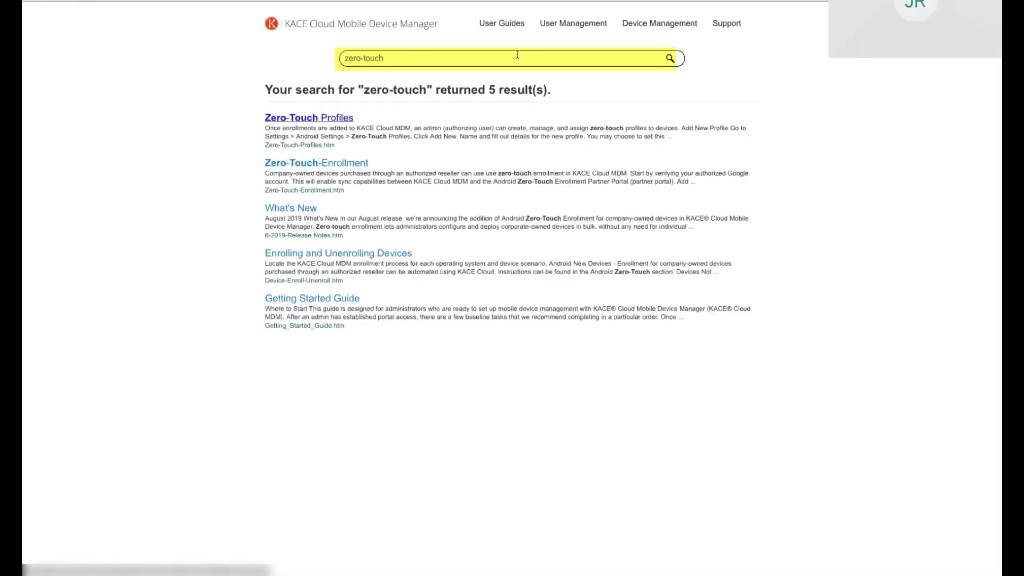